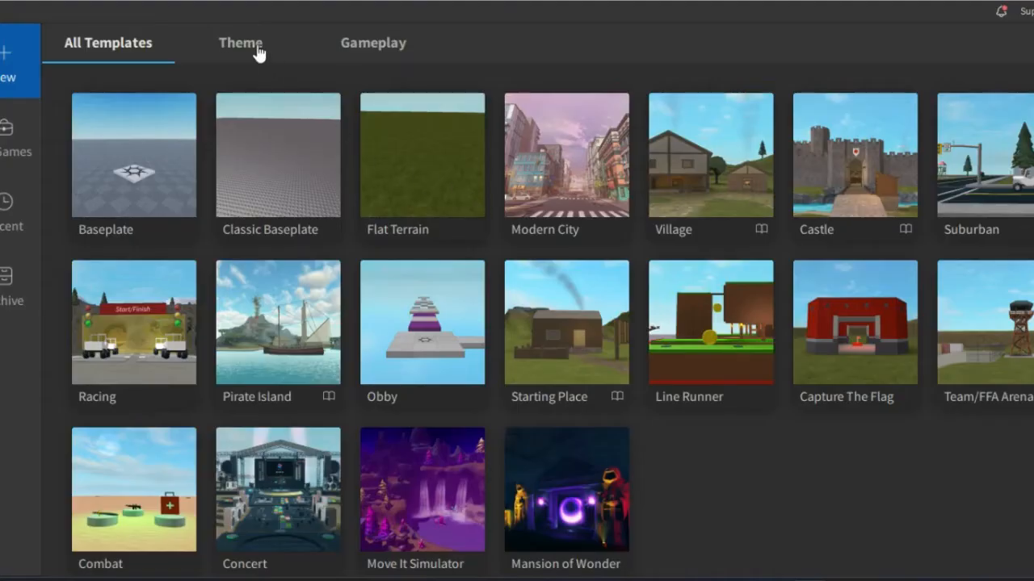
# - Browse the theme and gameplay templates and create a new place from the Baseplate template
pyautogui.click(230, 58)
pyautogui.click(357, 56)
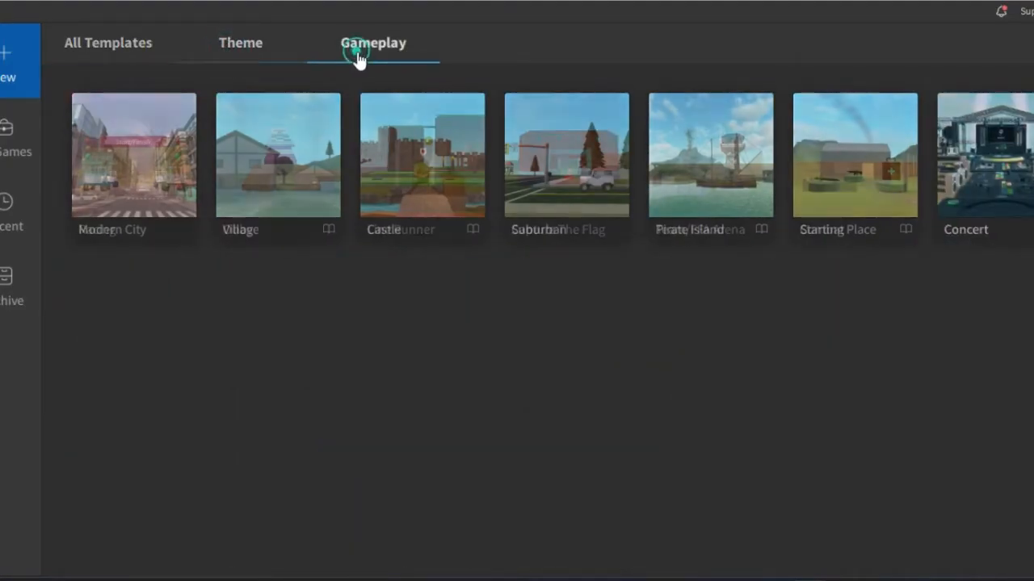
pyautogui.click(274, 61)
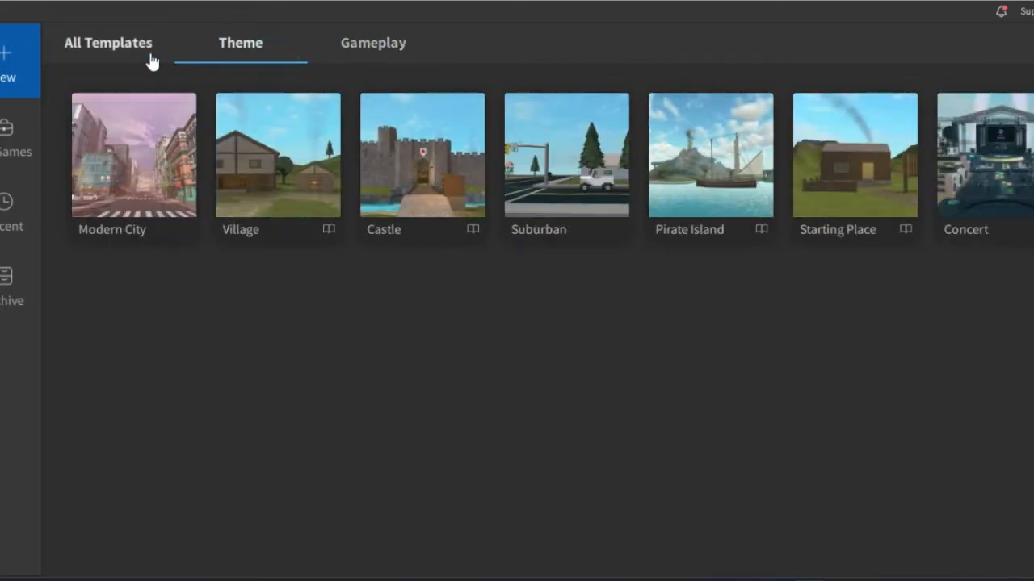
pyautogui.click(151, 57)
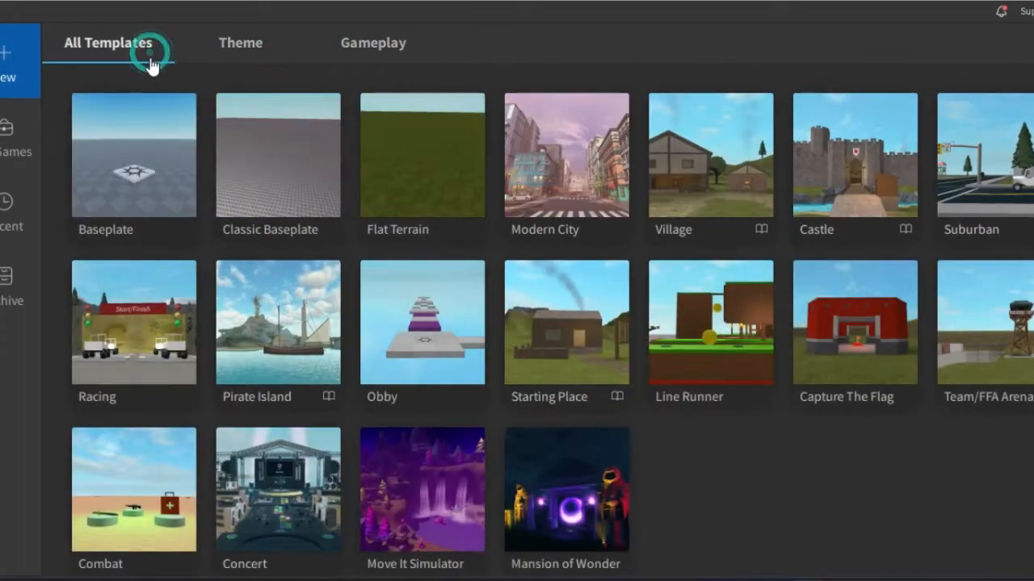
pyautogui.click(154, 161)
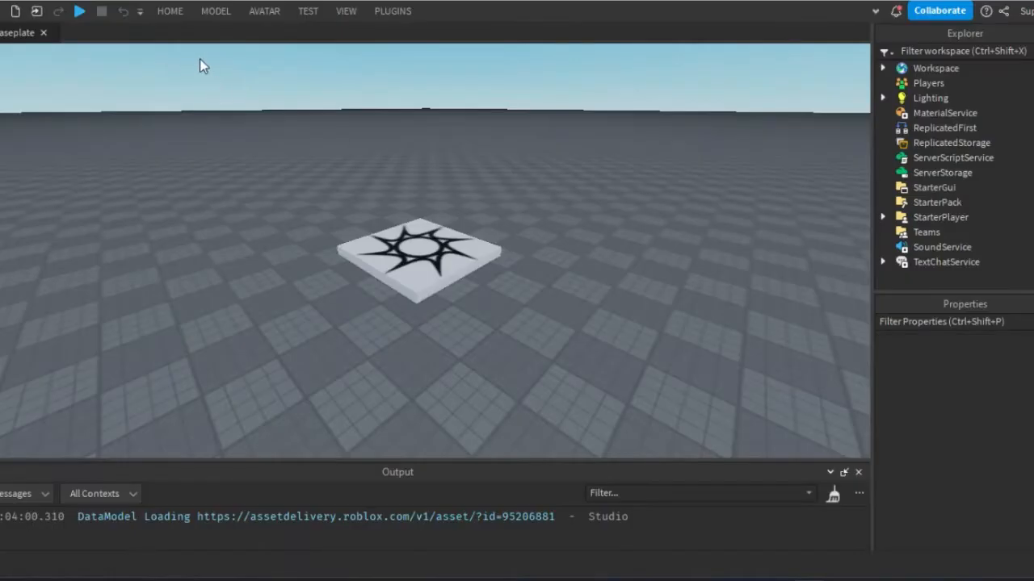
# - Look through the Home, Model, Avatar, Test, View and Plugins tool sets
pyautogui.click(170, 13)
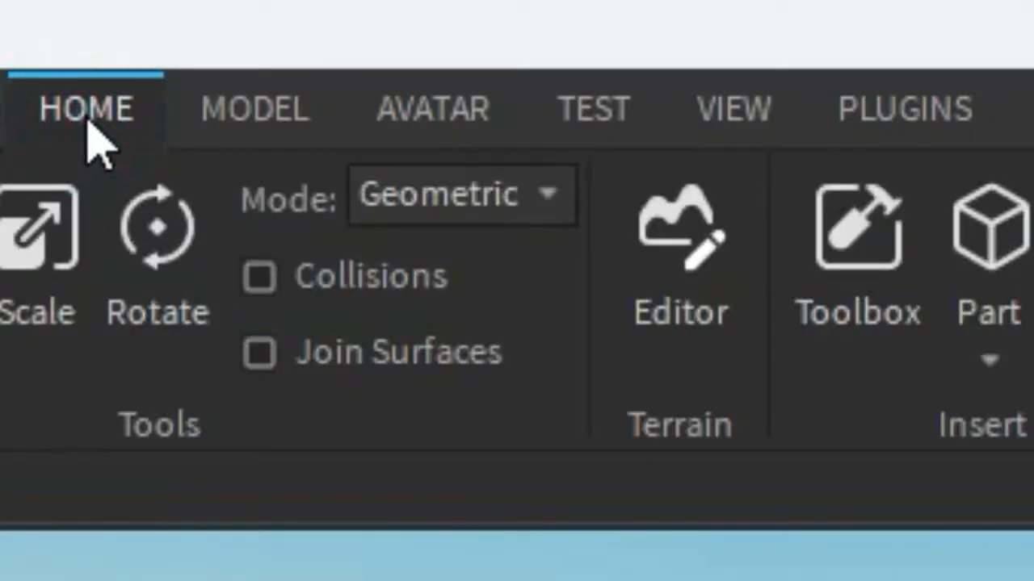
pyautogui.click(242, 113)
pyautogui.click(396, 112)
pyautogui.click(581, 112)
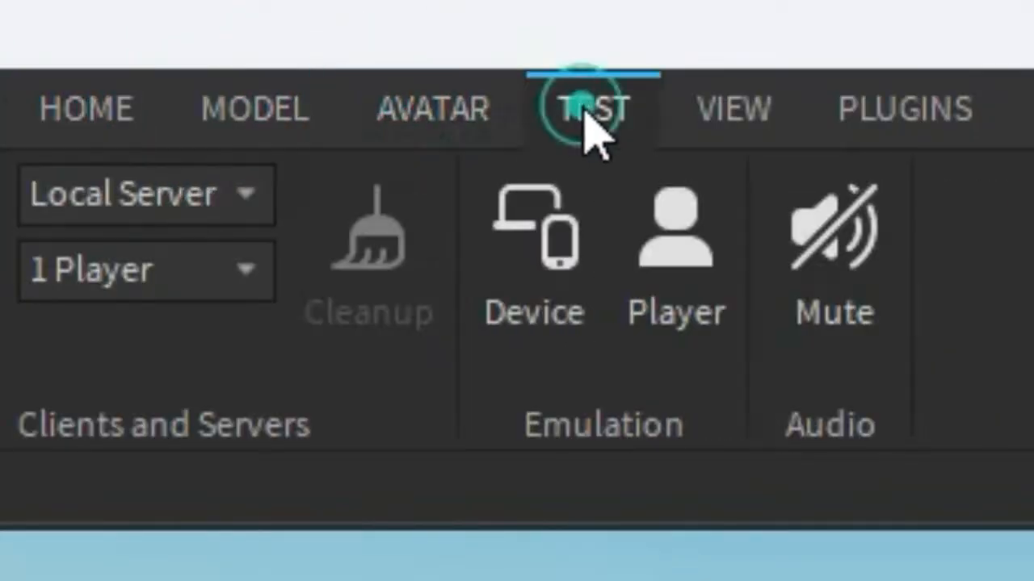
pyautogui.click(731, 117)
pyautogui.click(877, 121)
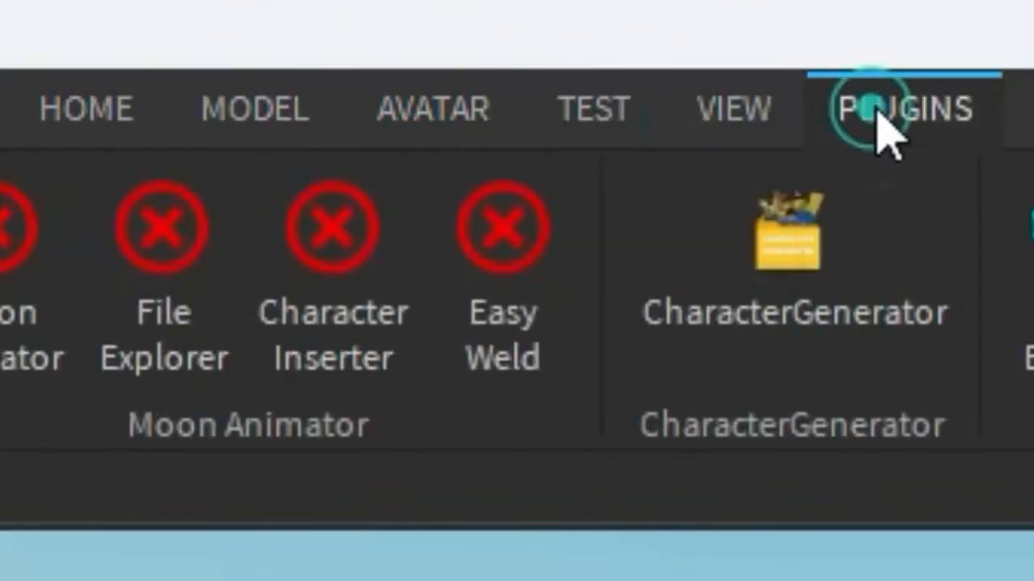
pyautogui.click(109, 117)
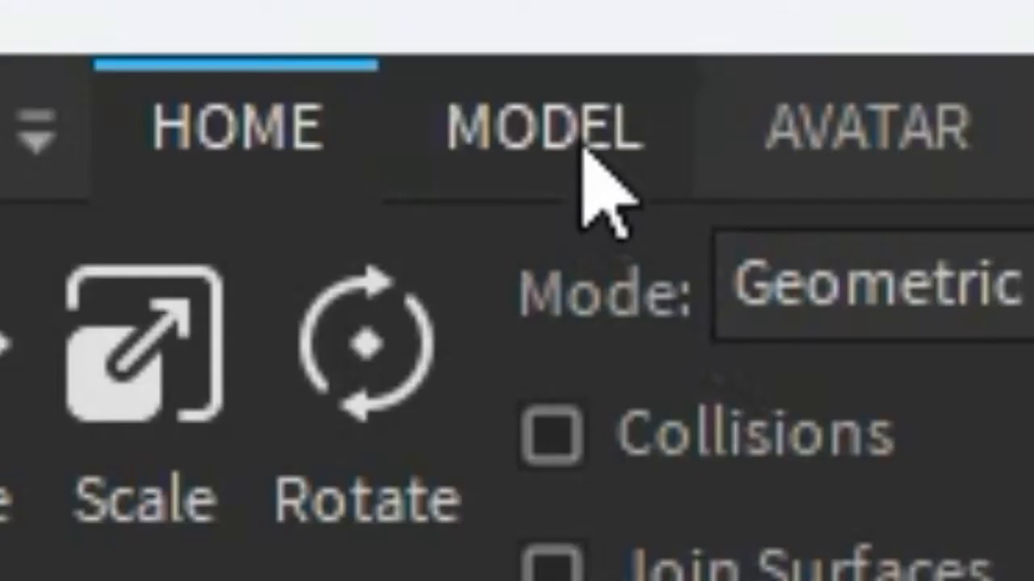
# - Try the Rotate tool on the block part and enlarge the part with the Scale tool
pyautogui.click(210, 14)
pyautogui.click(73, 57)
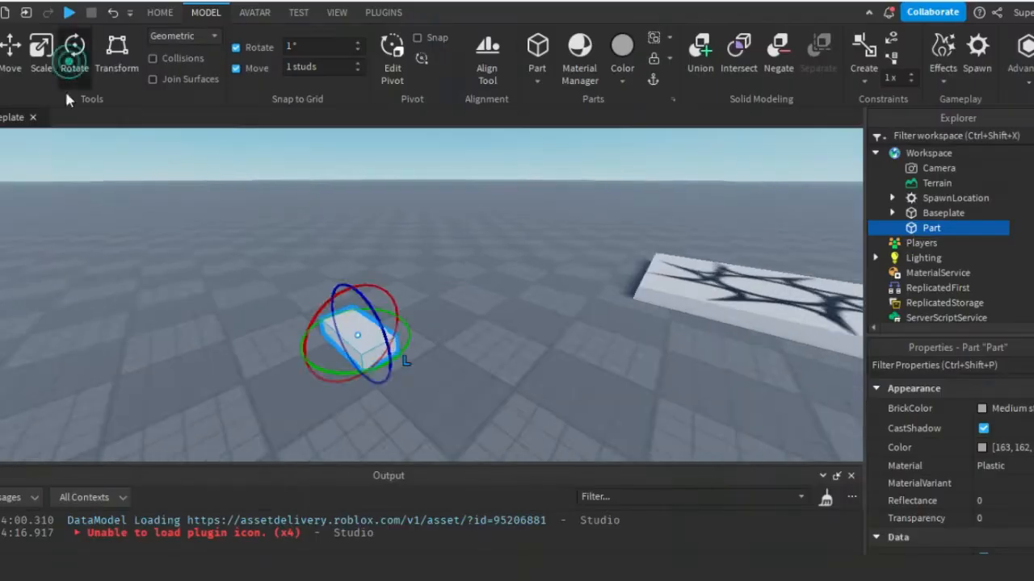
pyautogui.click(41, 56)
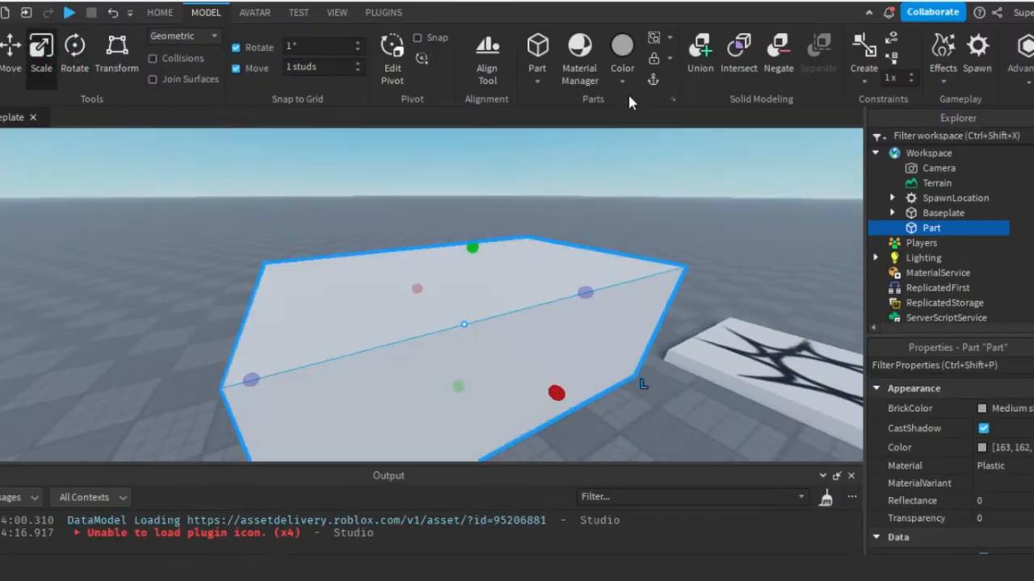
# - Colour the enlarged block part Really red and apply the Brick material to it
pyautogui.click(621, 56)
pyautogui.click(853, 226)
pyautogui.click(579, 65)
pyautogui.click(440, 352)
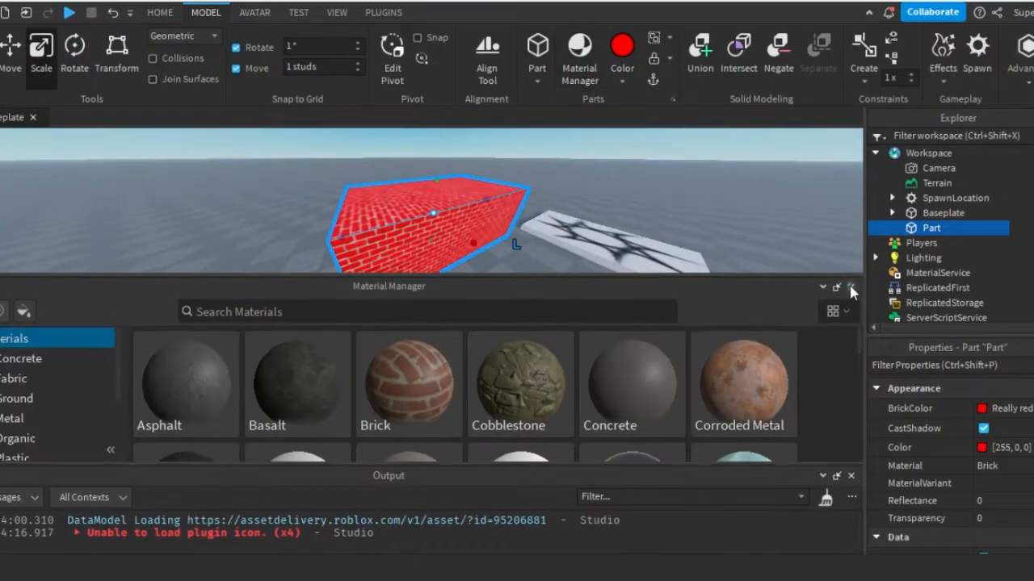
pyautogui.click(851, 287)
# - Insert a sphere part above the brick block and colour it blue
pyautogui.click(537, 80)
pyautogui.click(554, 118)
pyautogui.click(618, 79)
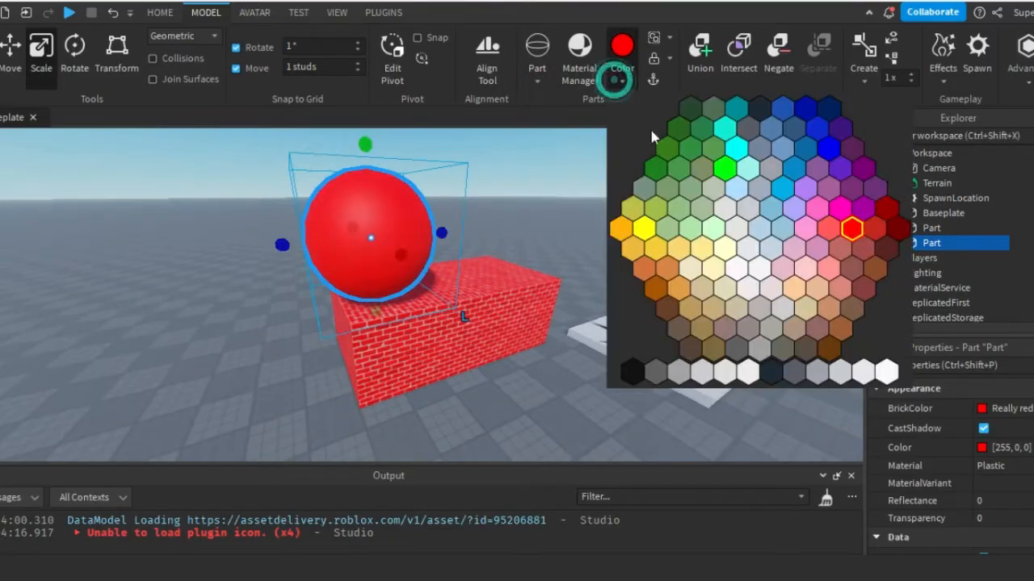
pyautogui.click(806, 107)
pyautogui.click(635, 172)
pyautogui.moveTo(634, 172); pyautogui.dragTo(581, 172, button='right')
# - Shift the sphere sideways with the Move tool and select the brick block
pyautogui.click(9, 57)
pyautogui.click(416, 231)
pyautogui.moveTo(337, 245); pyautogui.dragTo(207, 255)
pyautogui.click(439, 309)
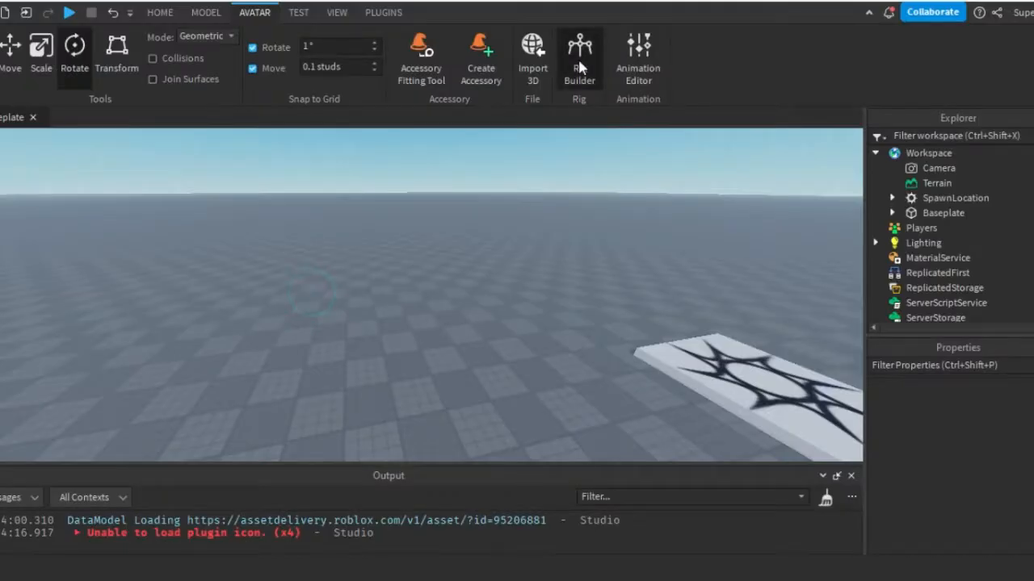
# - Generate an R15 rig with the masculine body shape and play back its upper-arm animation
pyautogui.click(833, 161)
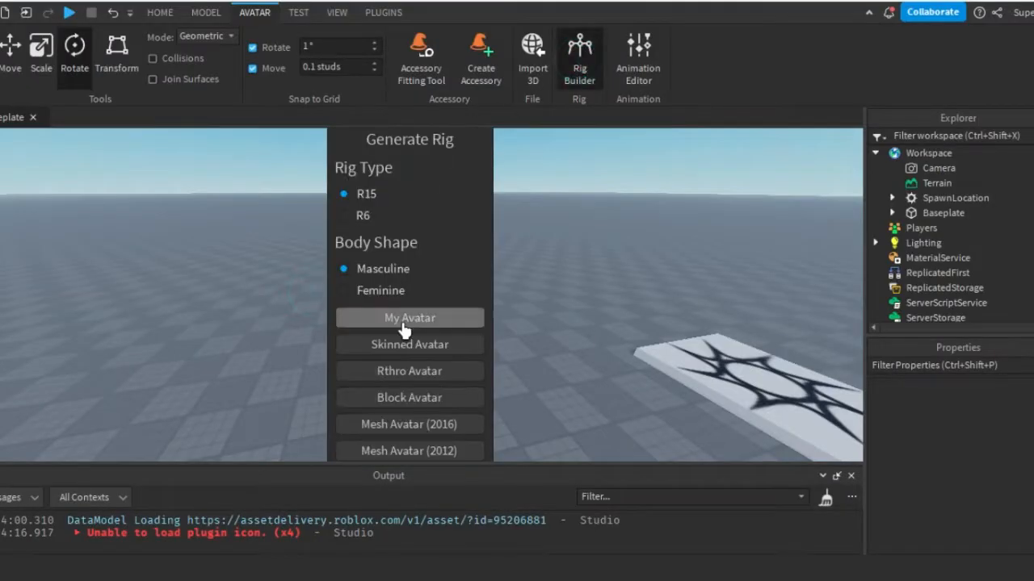
pyautogui.click(409, 345)
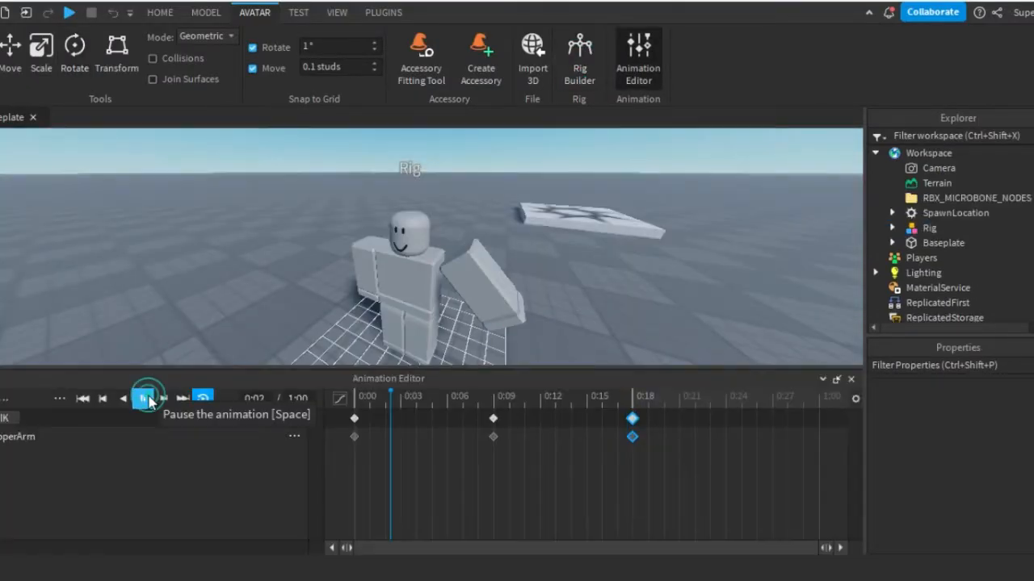
pyautogui.click(143, 397)
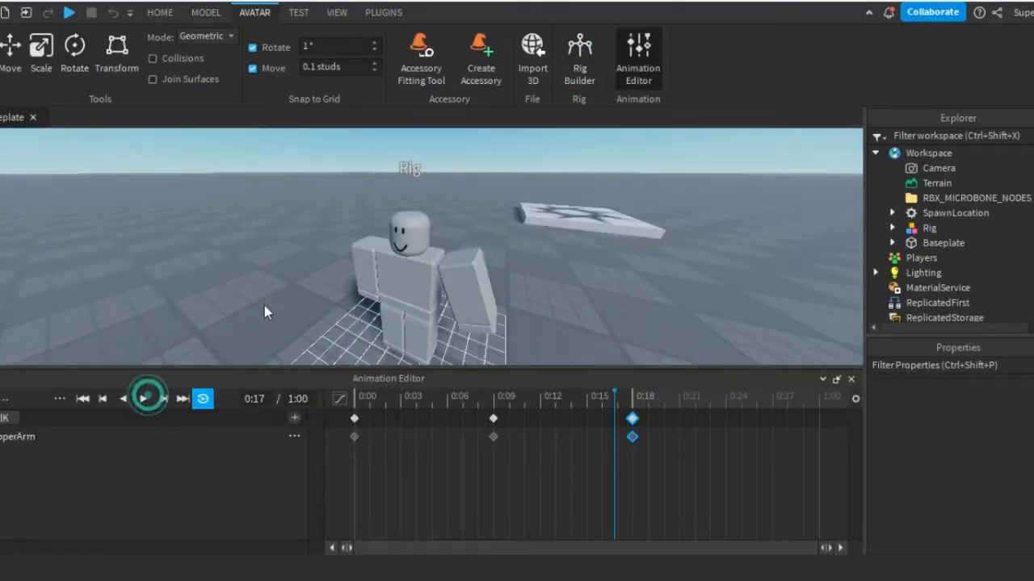
pyautogui.hotkey('ctrl', '2')
pyautogui.click(143, 398)
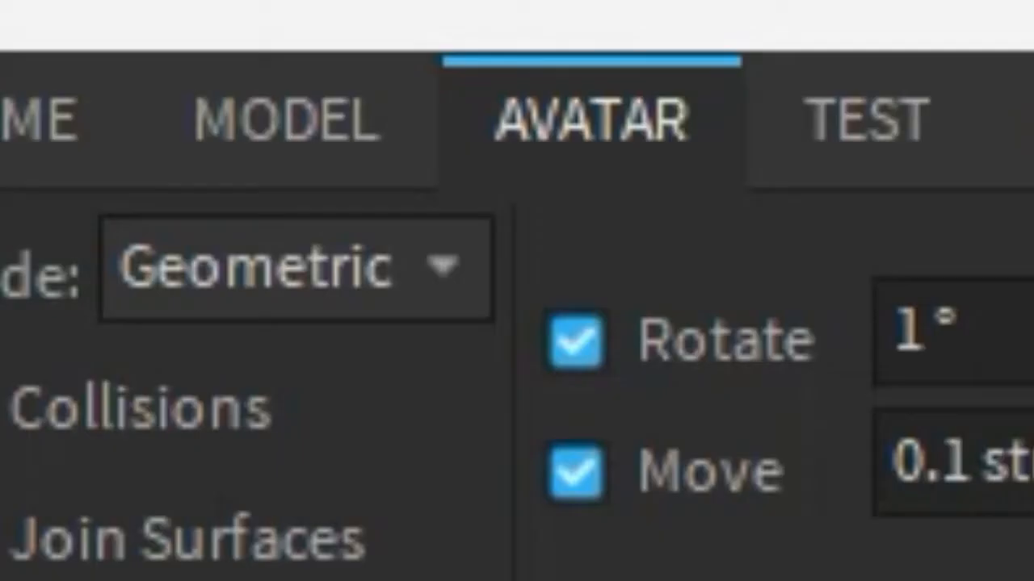
# - Hide the Properties window, keep the Explorer shown, and collapse and re-expand the Workspace tree
pyautogui.click(1008, 128)
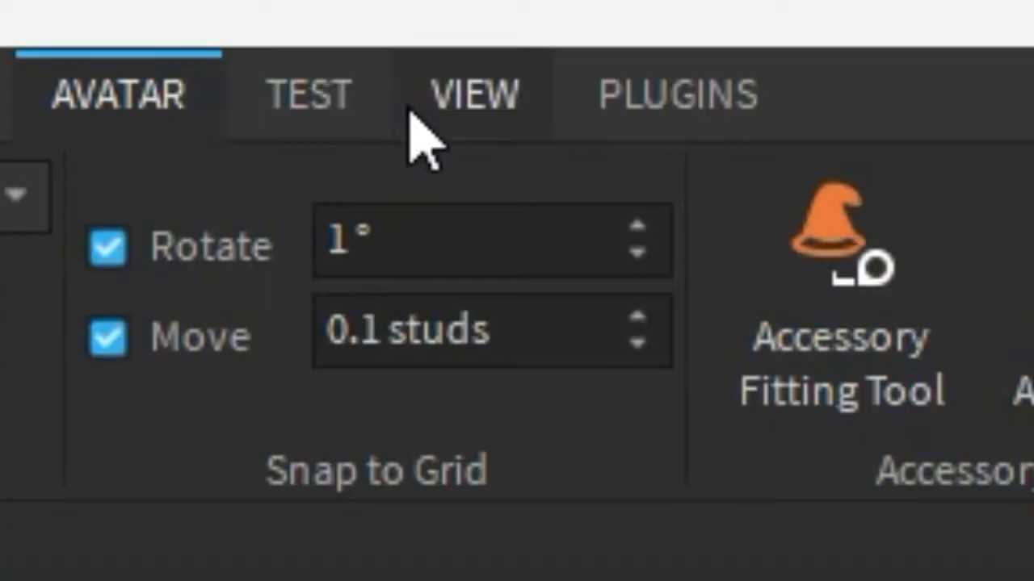
pyautogui.click(408, 105)
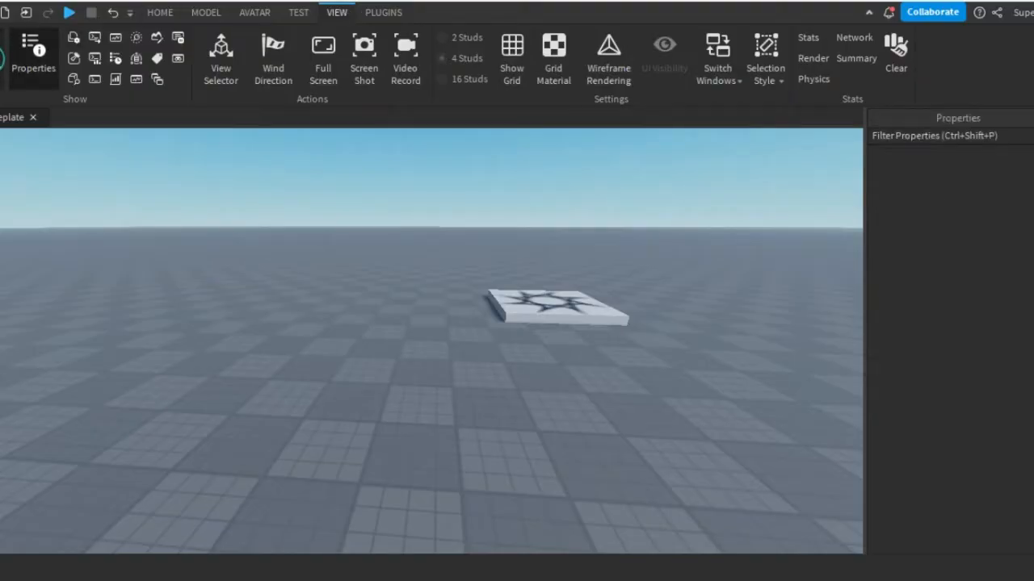
pyautogui.click(32, 72)
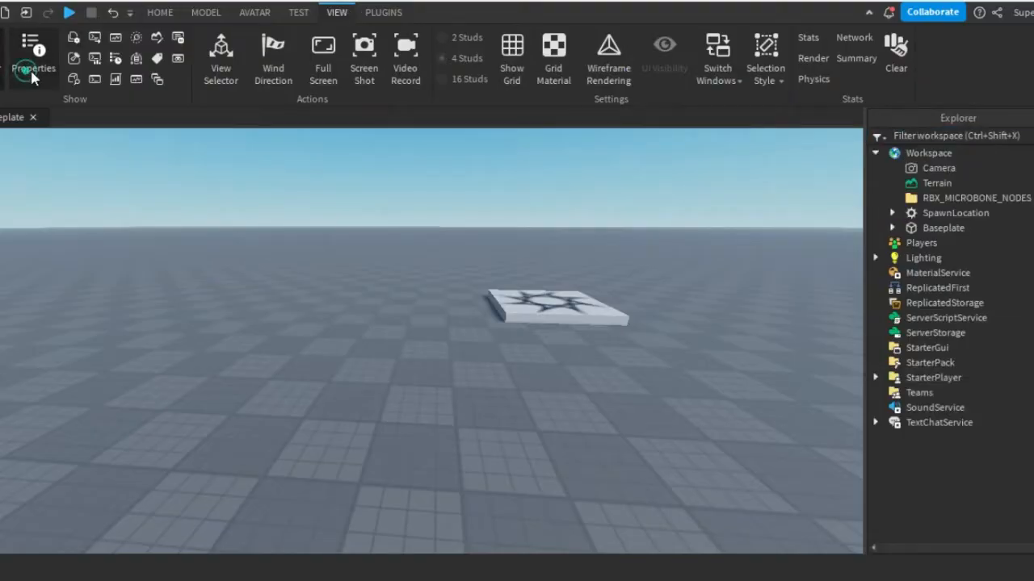
pyautogui.click(875, 153)
pyautogui.click(876, 153)
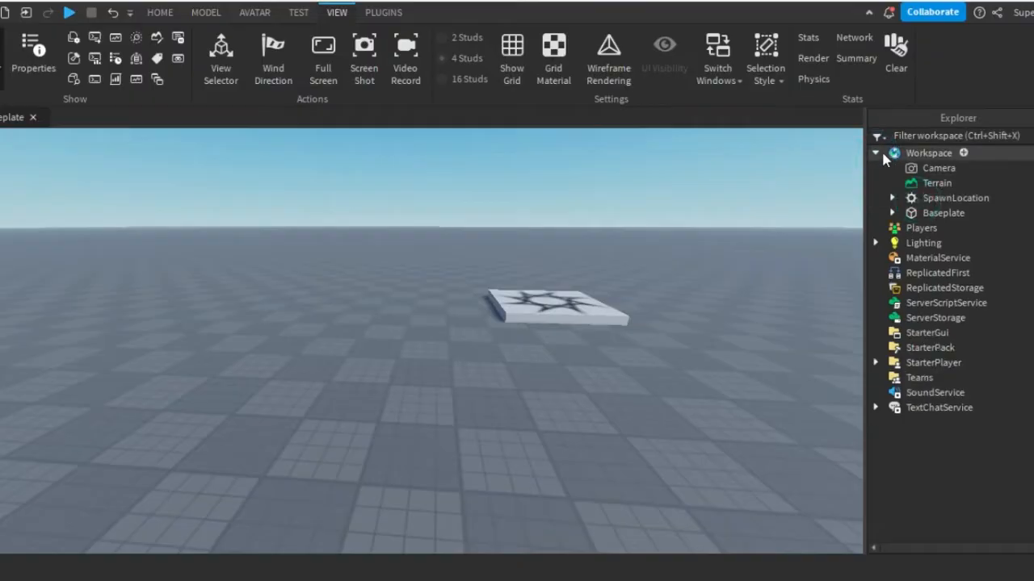
# - Try out the Rig Editor plugin on the character rig
pyautogui.click(372, 12)
pyautogui.click(654, 279)
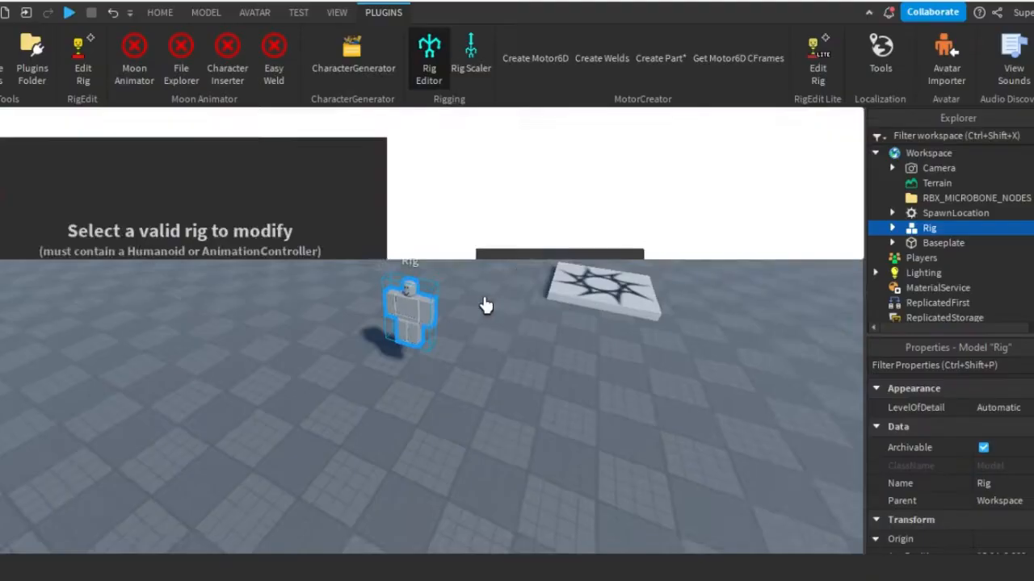
pyautogui.click(409, 219)
pyautogui.click(387, 363)
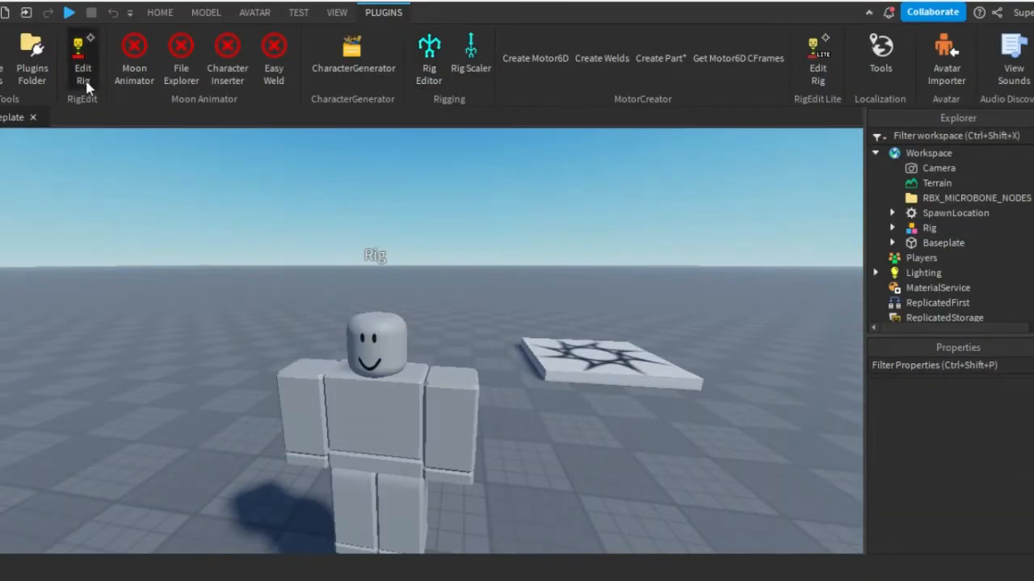
# - Display the rig's joints with RigEdit and shift the right shoulder joint inward
pyautogui.click(85, 81)
pyautogui.click(344, 197)
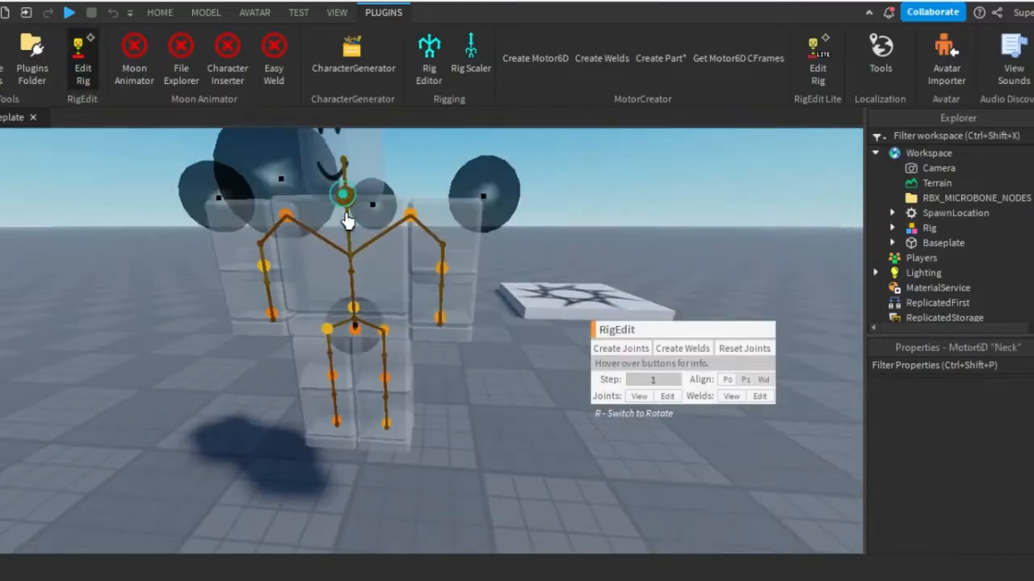
pyautogui.click(292, 216)
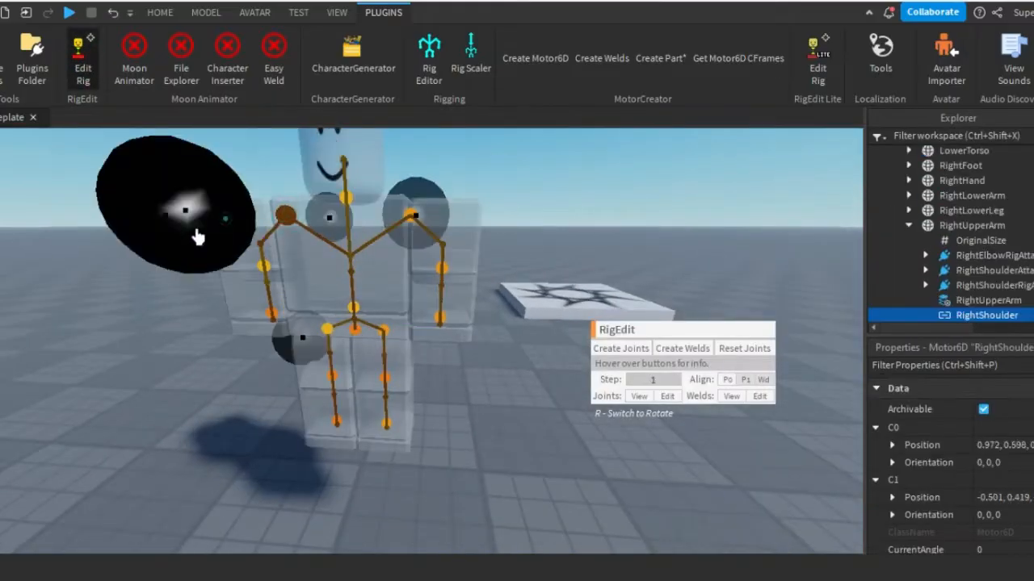
pyautogui.moveTo(198, 238); pyautogui.dragTo(286, 237)
# - Select the rig's left hip joint and set the RigEdit step to 15
pyautogui.click(391, 320)
pyautogui.click(643, 377)
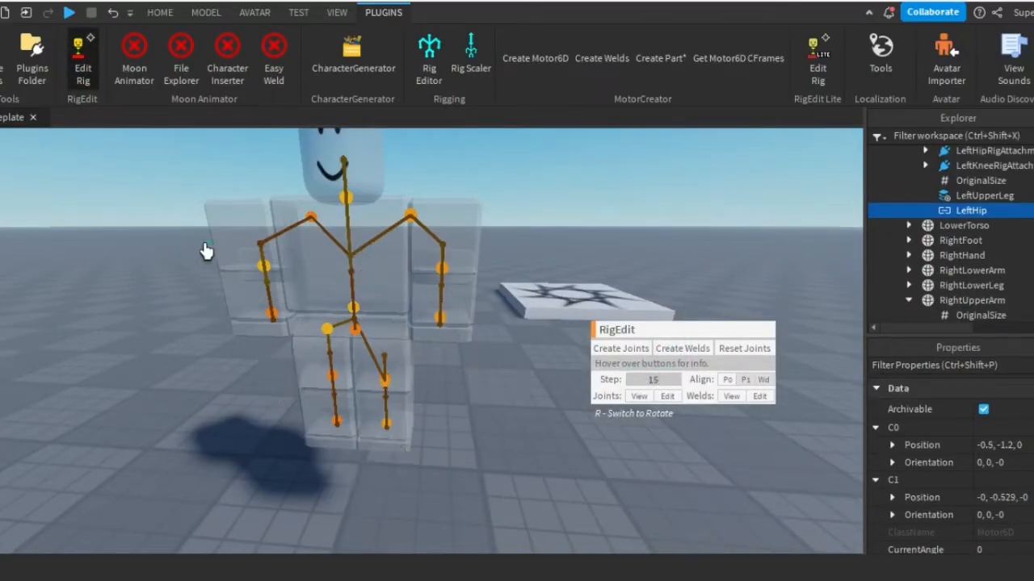
pyautogui.click(158, 13)
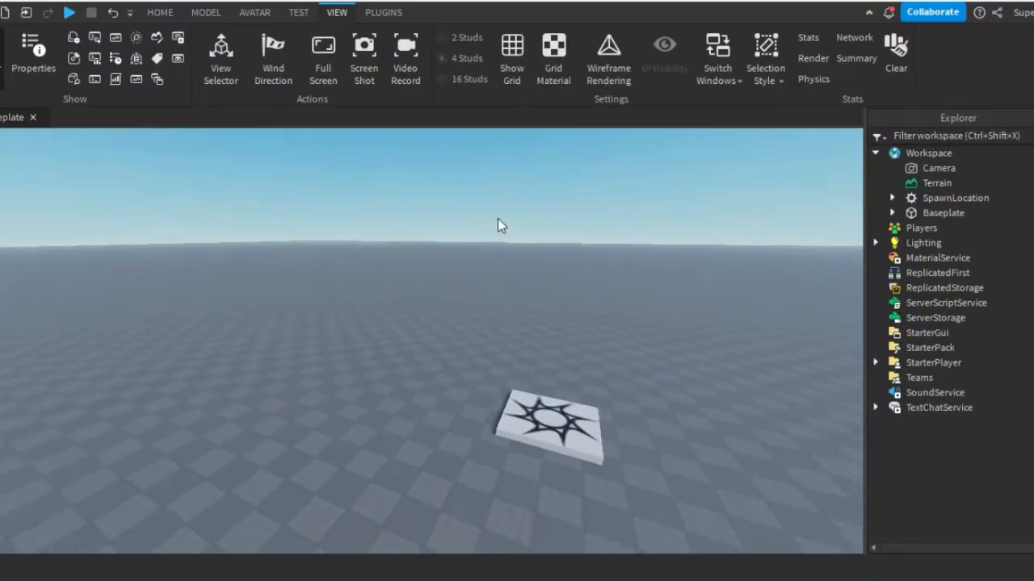
# - Raise, lower and pull back the camera, frame the SpawnLocation in the view, and orbit around it
pyautogui.press('e')
pyautogui.press('q')
pyautogui.press('e')
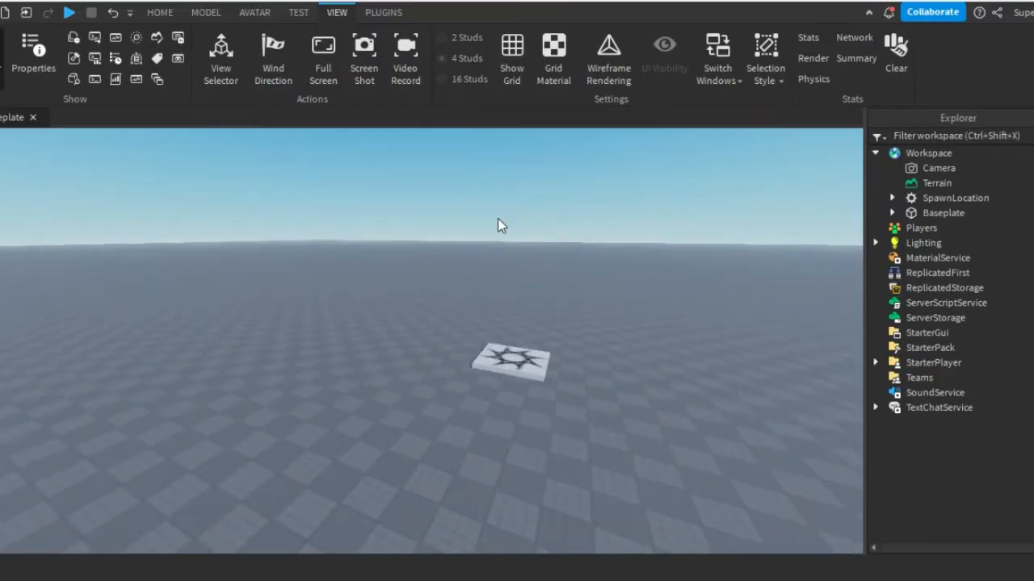
pyautogui.press('s')
pyautogui.click(492, 358)
pyautogui.press('f')
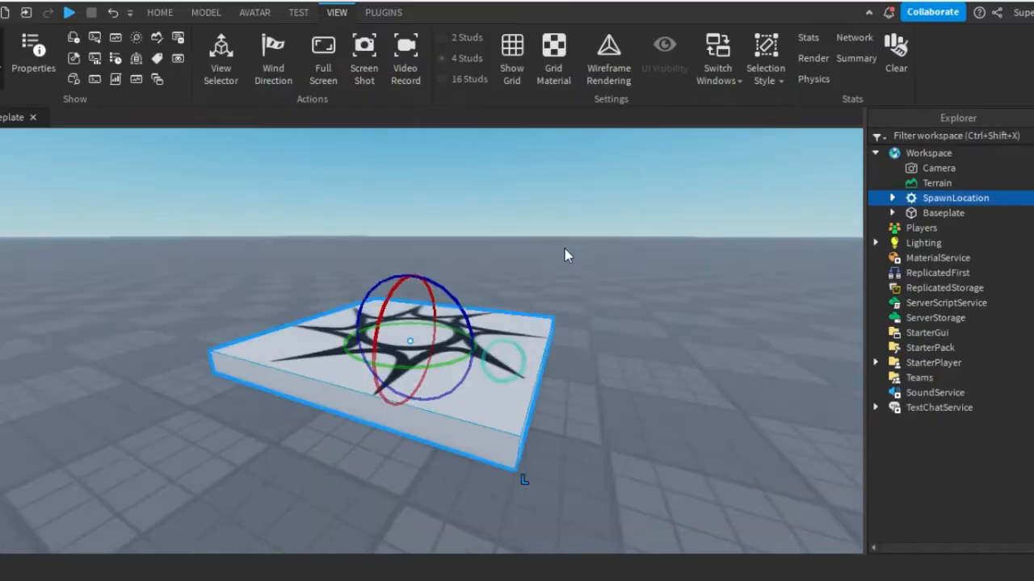
pyautogui.click(564, 249)
pyautogui.moveTo(564, 249); pyautogui.dragTo(563, 250, button='right')
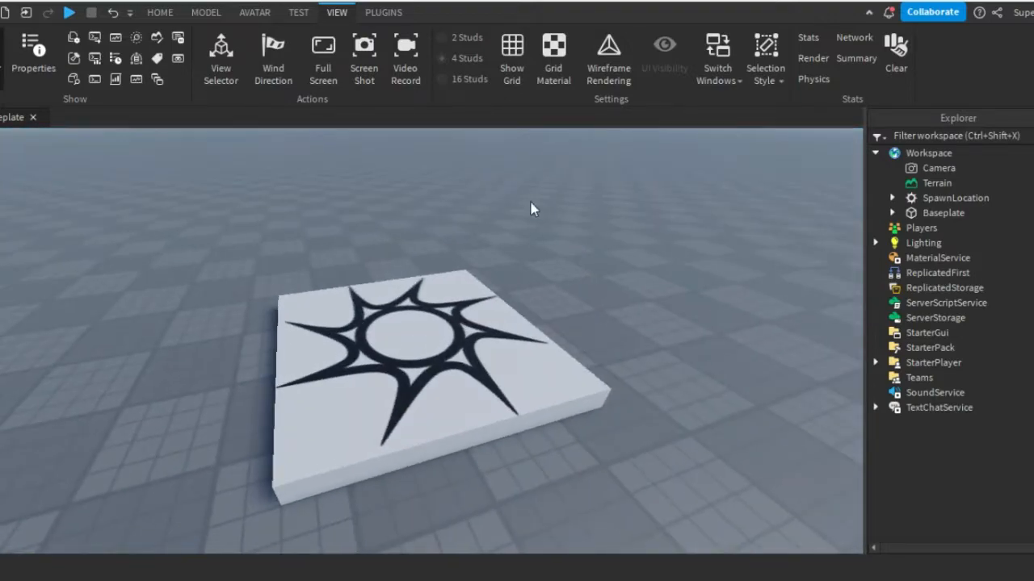
# - Fly the camera forward, backward and sideways over the baseplate and zoom in on the selected SpawnLocation
pyautogui.press('e')
pyautogui.click(298, 12)
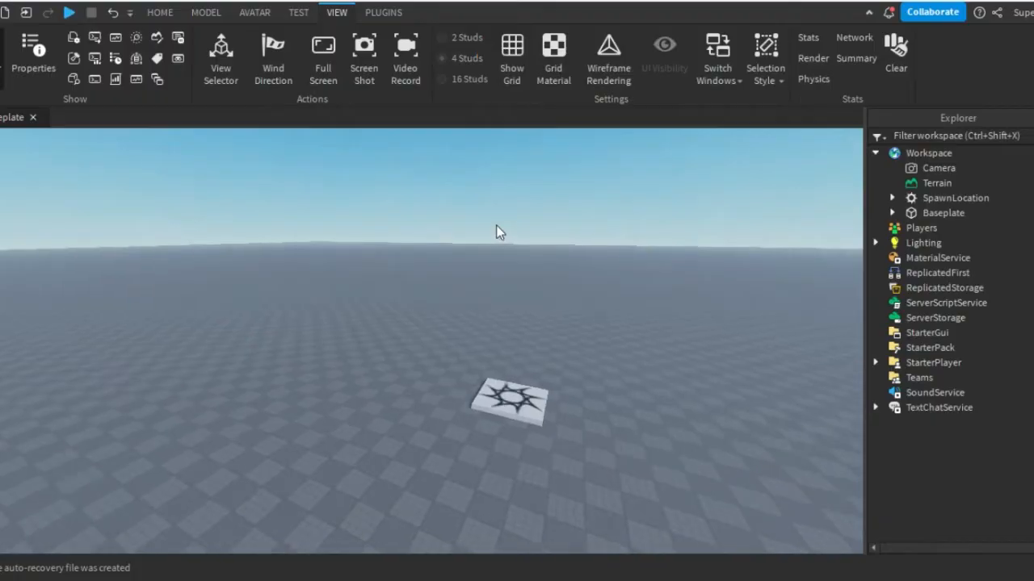
pyautogui.press('w')
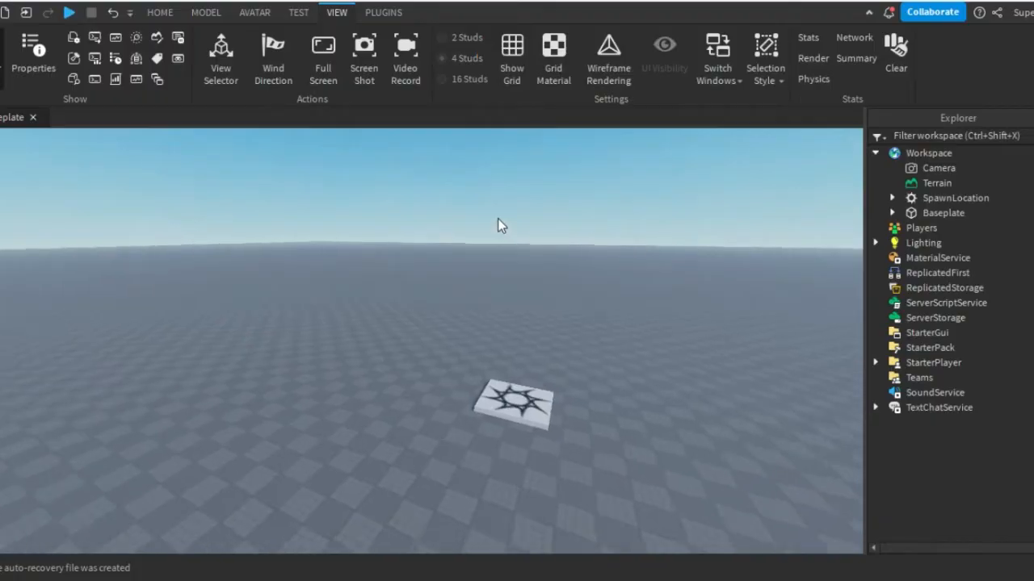
pyautogui.press('s')
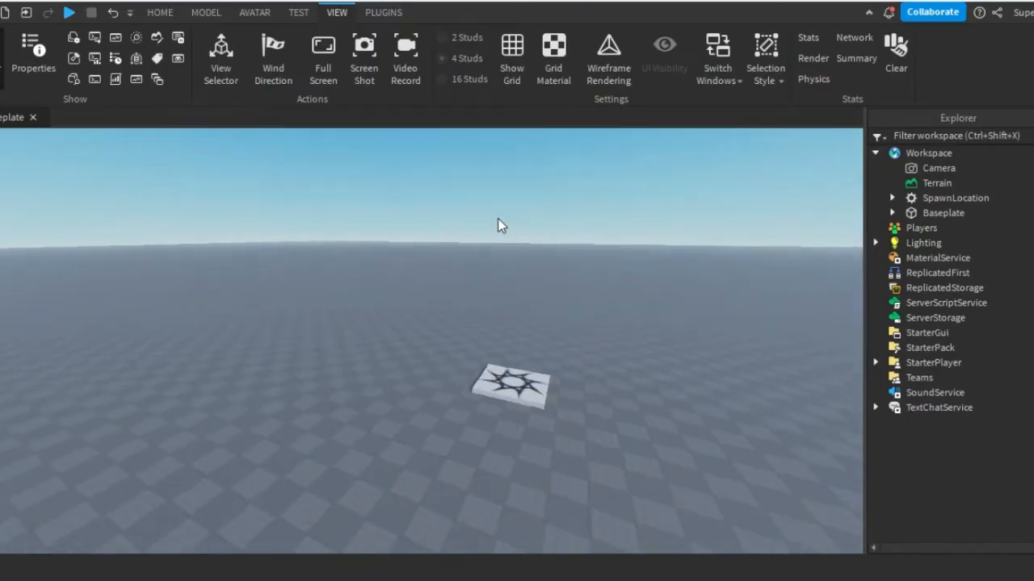
pyautogui.press('a')
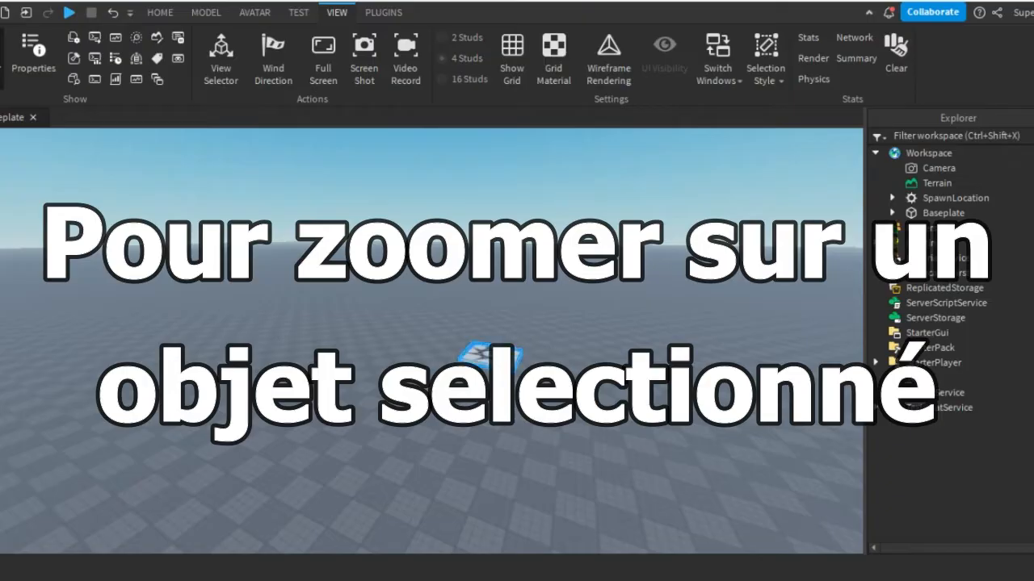
pyautogui.press('f')
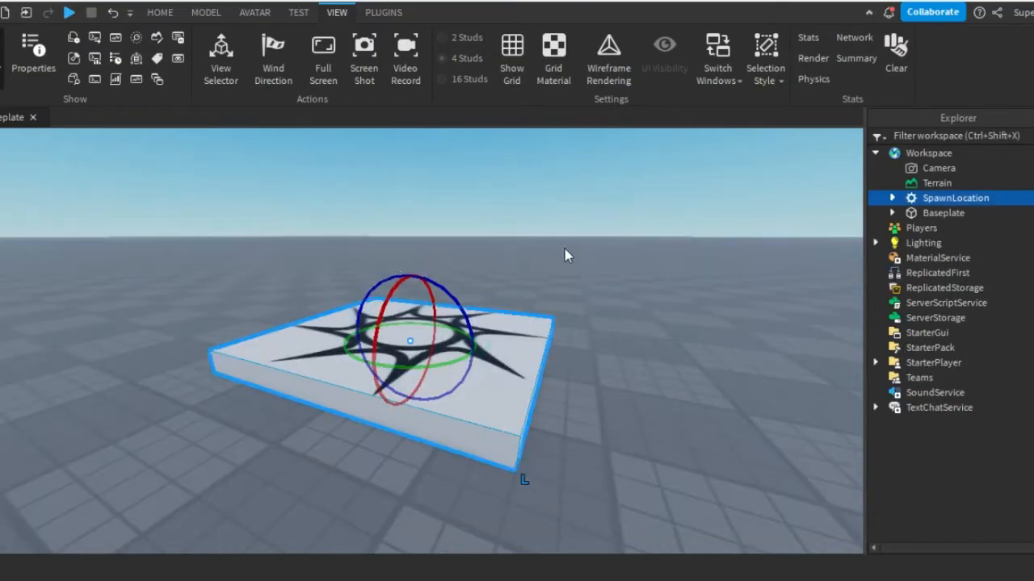
# - Deselect the SpawnLocation, open the Properties window for the inserted part, and dock it on the opposite side of the viewport from the Explorer
pyautogui.click(564, 248)
pyautogui.moveTo(564, 249); pyautogui.dragTo(565, 247, button='right')
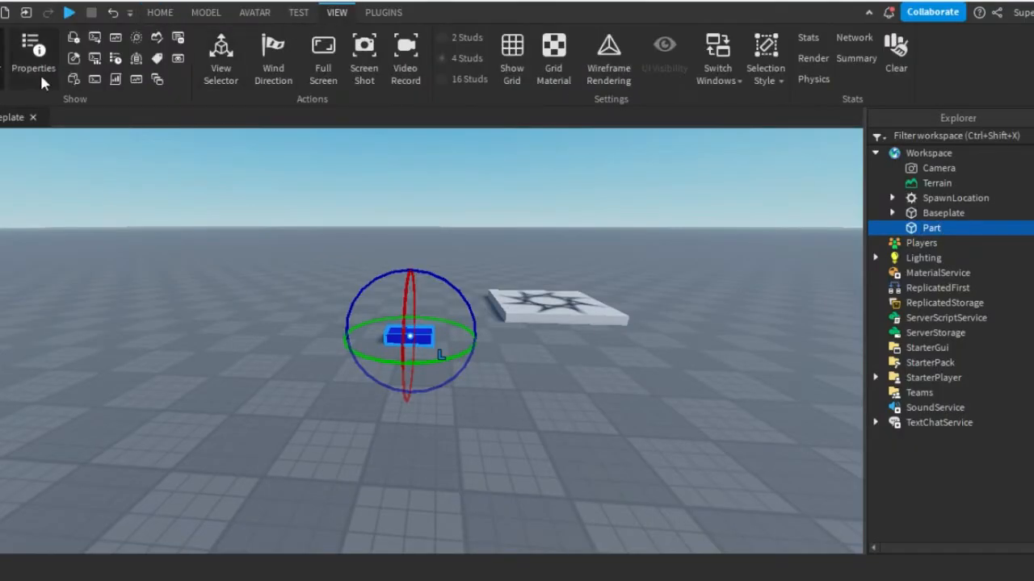
pyautogui.click(34, 72)
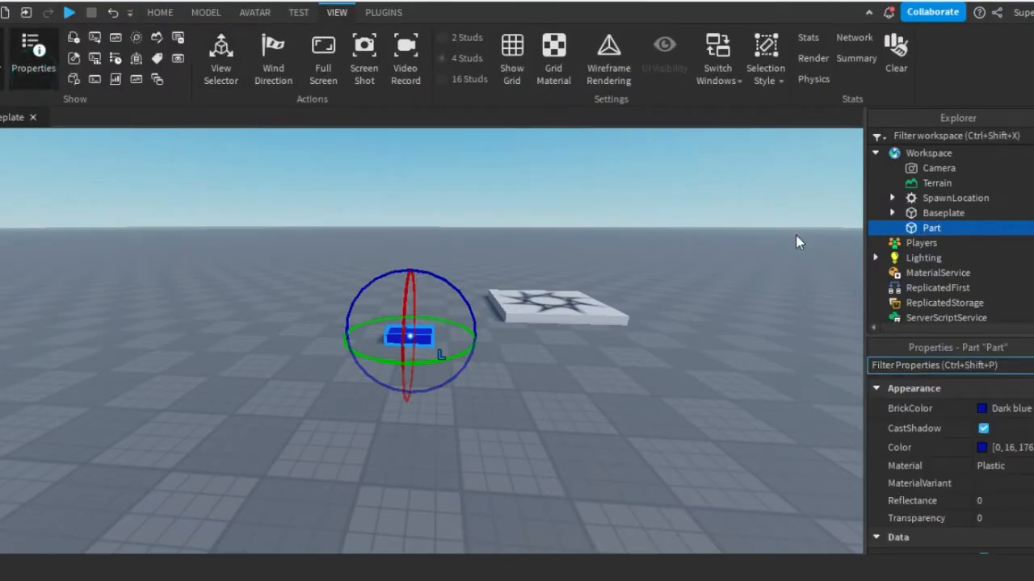
pyautogui.moveTo(963, 353); pyautogui.dragTo(237, 267)
# - Try a red and a blue BrickColor on the part, framing it close up in the view
pyautogui.click(97, 179)
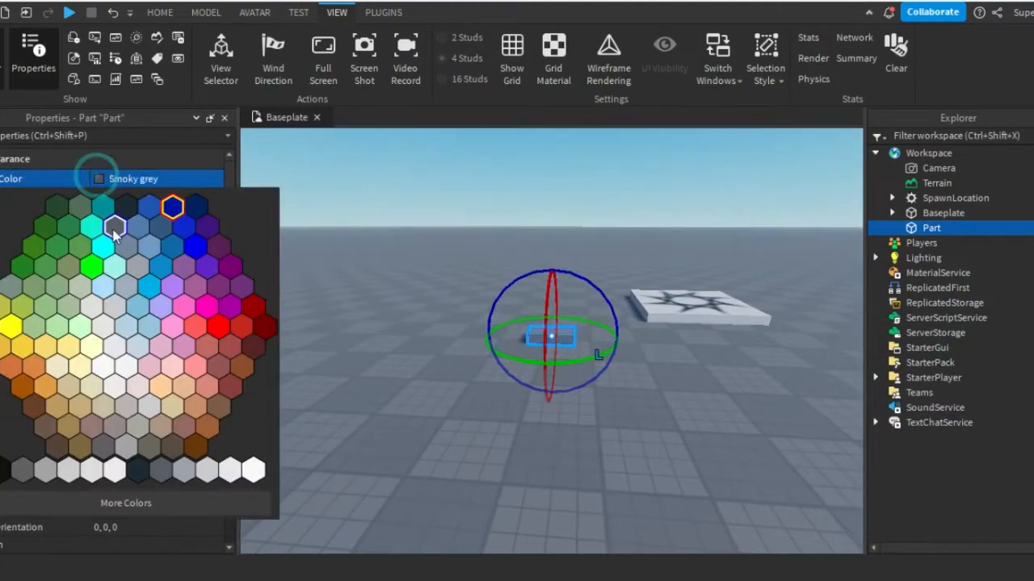
pyautogui.click(219, 329)
pyautogui.press('f')
pyautogui.click(420, 209)
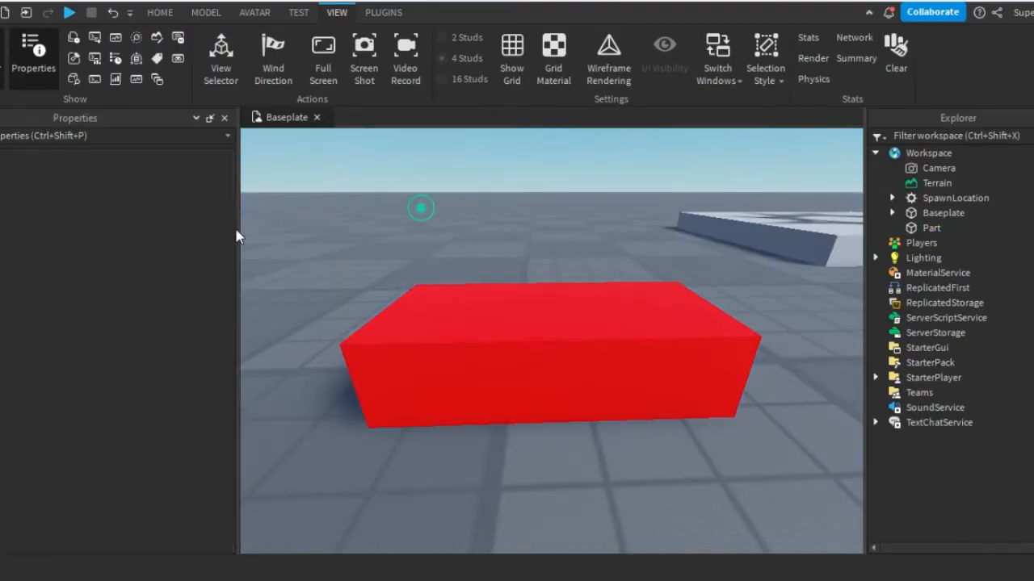
pyautogui.click(470, 342)
pyautogui.click(97, 178)
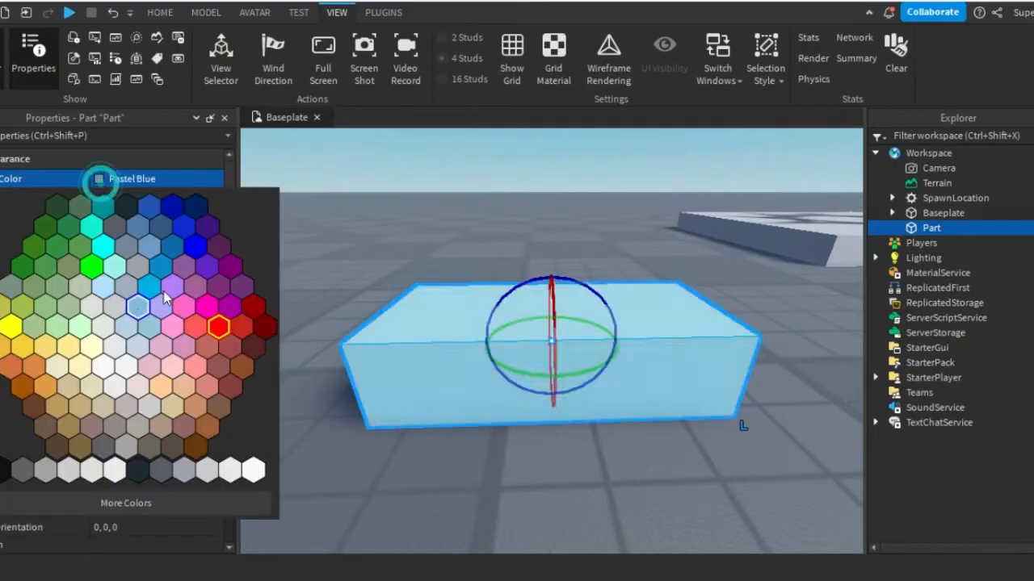
pyautogui.click(184, 228)
# - Set the part's BrickColor to Camo and its Material to Marble
pyautogui.click(98, 177)
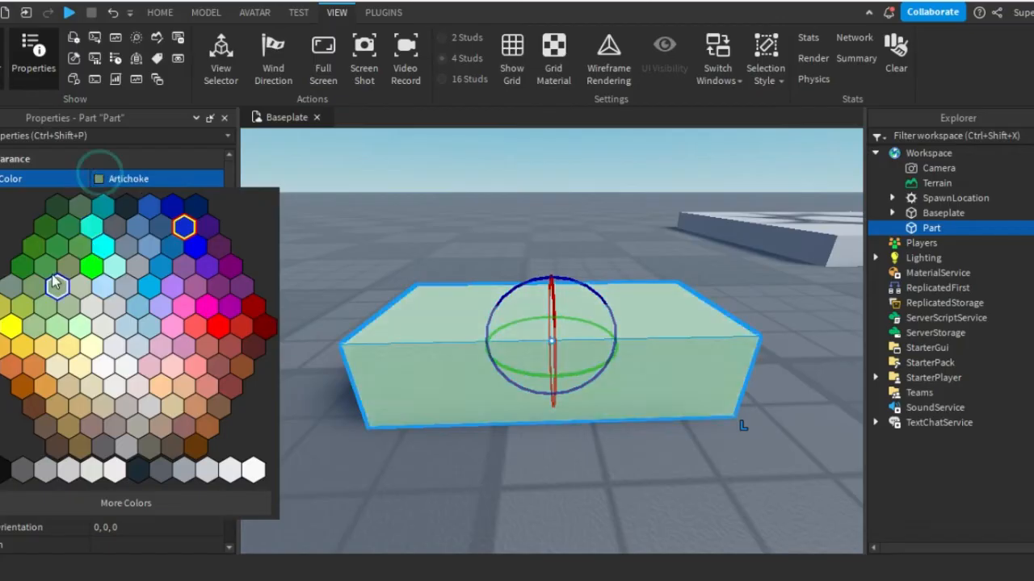
pyautogui.click(42, 260)
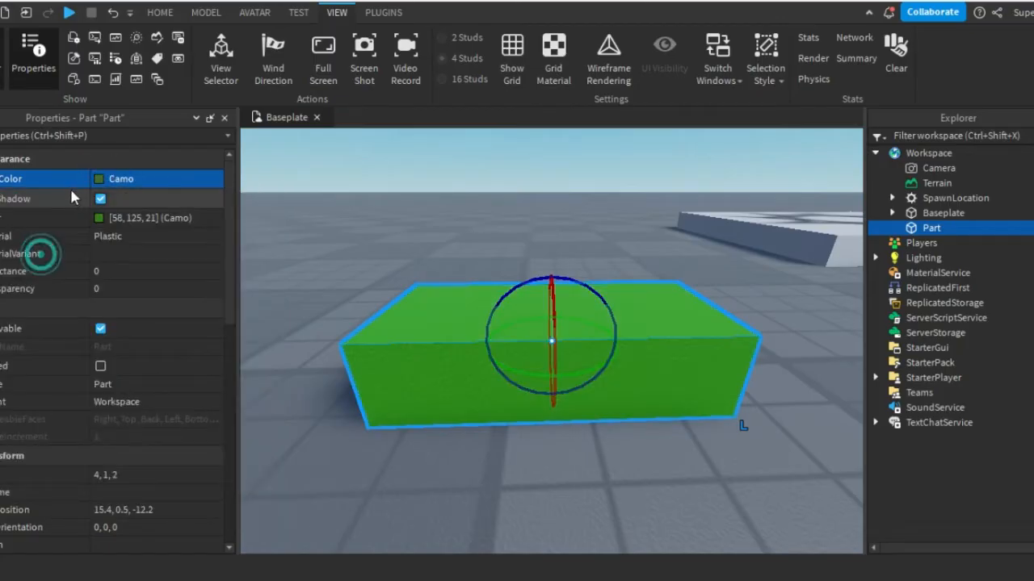
pyautogui.click(109, 240)
pyautogui.click(131, 288)
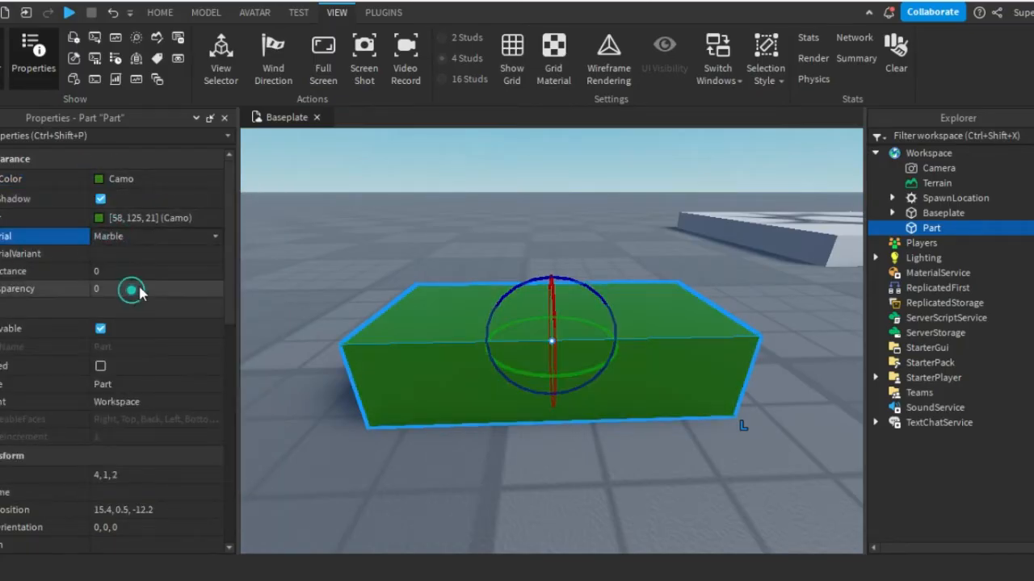
pyautogui.click(347, 228)
pyautogui.moveTo(414, 253)
pyautogui.mouseDown(button='right')
pyautogui.moveTo(307, 235)
pyautogui.moveTo(411, 248)
pyautogui.mouseUp(button='right')
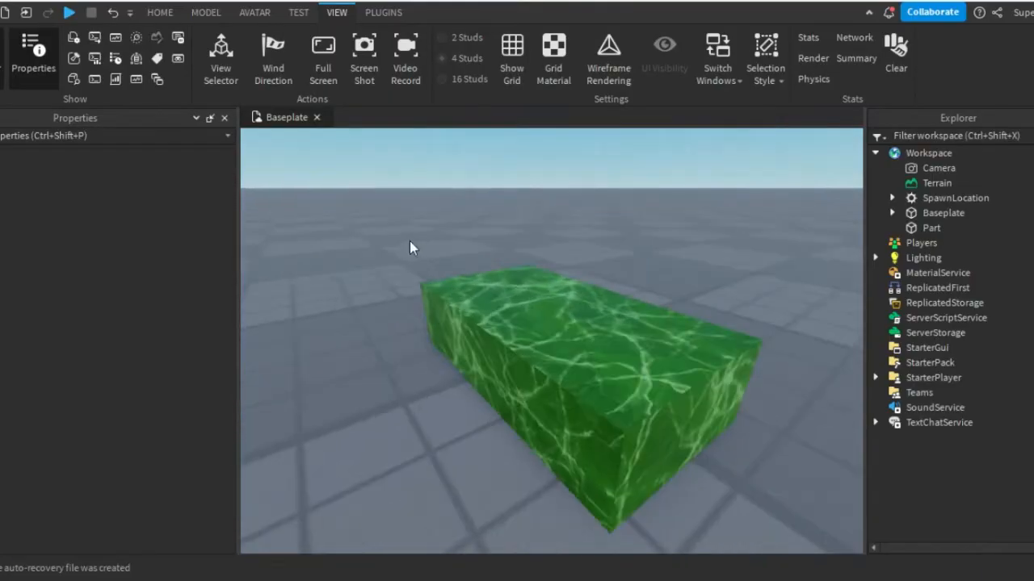
# - Close the Properties window and delete the green marble part
pyautogui.click(225, 118)
pyautogui.click(450, 336)
pyautogui.press('Delete')
pyautogui.moveTo(460, 312); pyautogui.dragTo(492, 261, button='right')
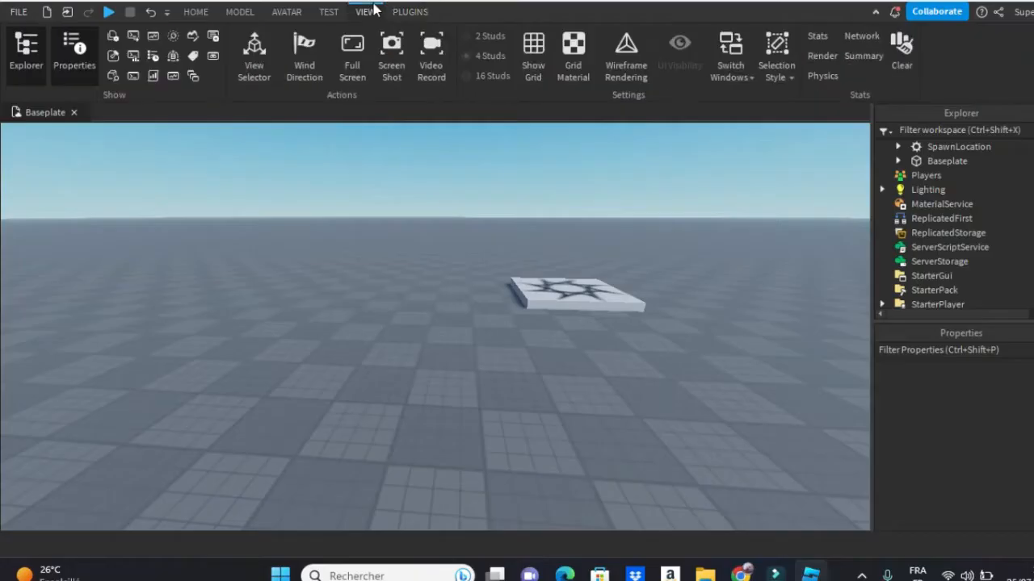
# - Hide and show the Explorer window again, and hide the Properties window
pyautogui.click(26, 50)
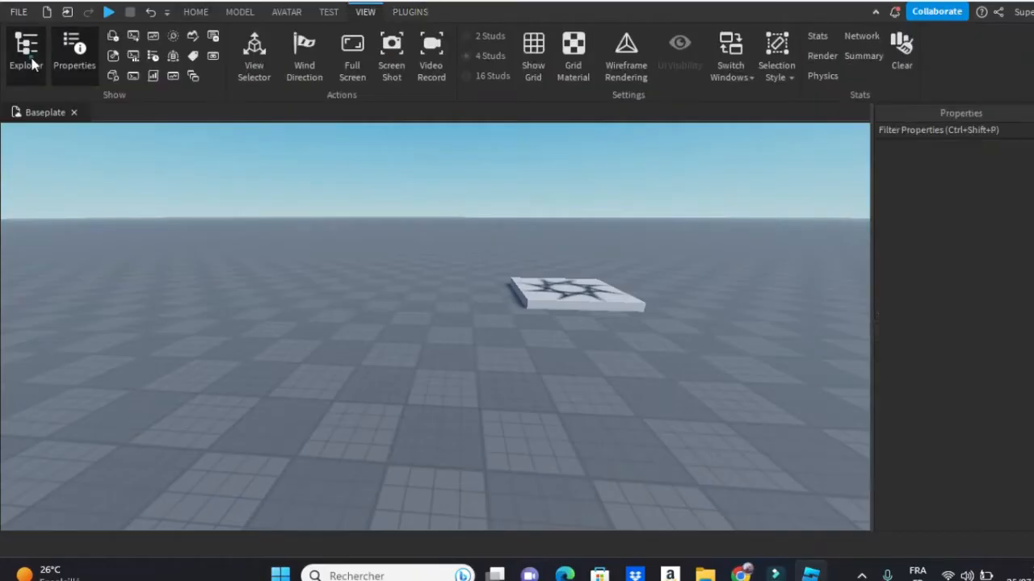
pyautogui.click(31, 63)
pyautogui.click(70, 71)
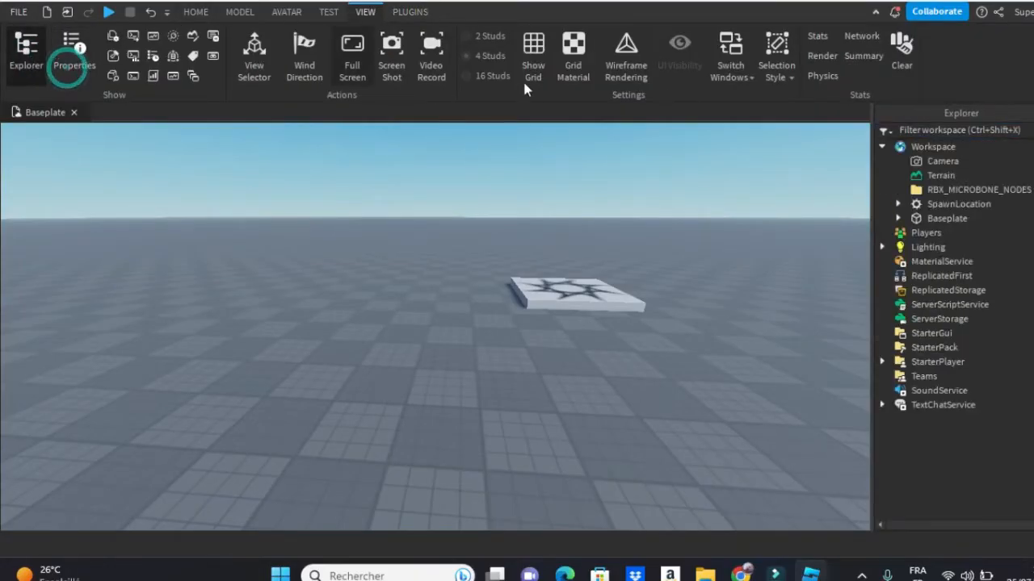
# - Delete the RBX_MICROBONE_NODES folder from Workspace, and expand and collapse the Workspace and Baseplate branches
pyautogui.click(882, 148)
pyautogui.click(882, 148)
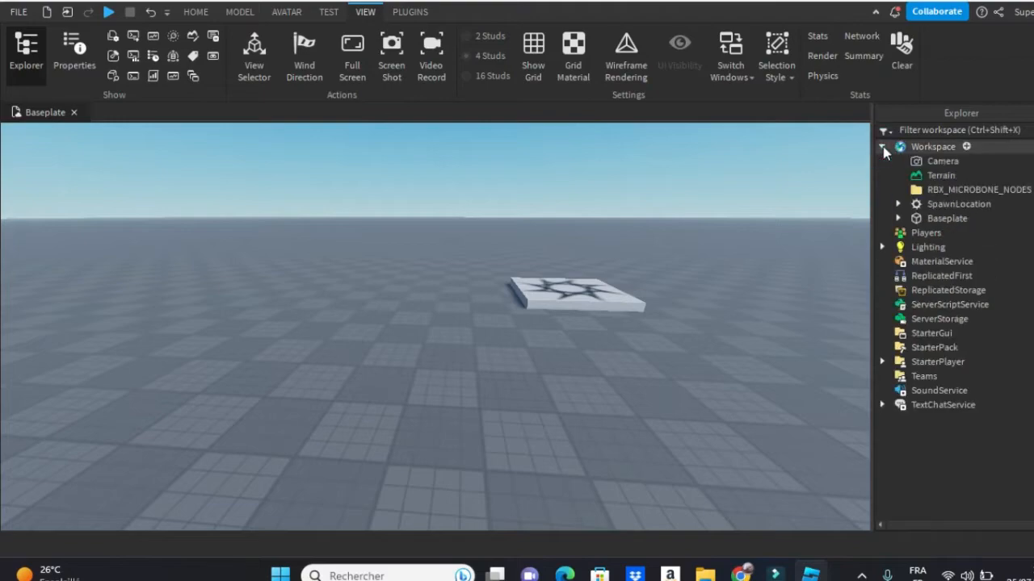
pyautogui.press('Delete')
pyautogui.click(881, 147)
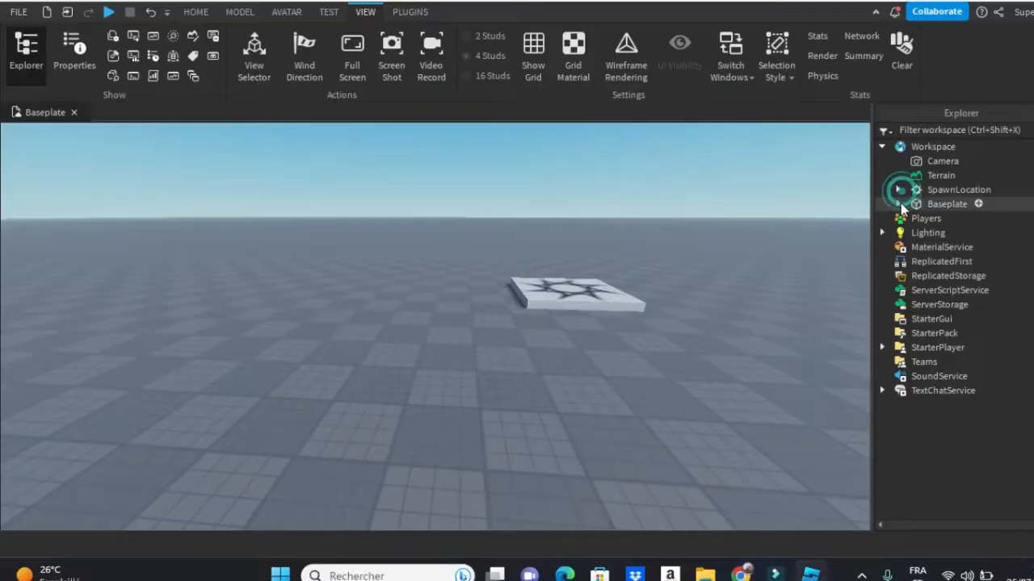
pyautogui.click(898, 204)
pyautogui.click(898, 203)
# - Insert a block part next to the SpawnLocation and bring up the view options
pyautogui.click(195, 11)
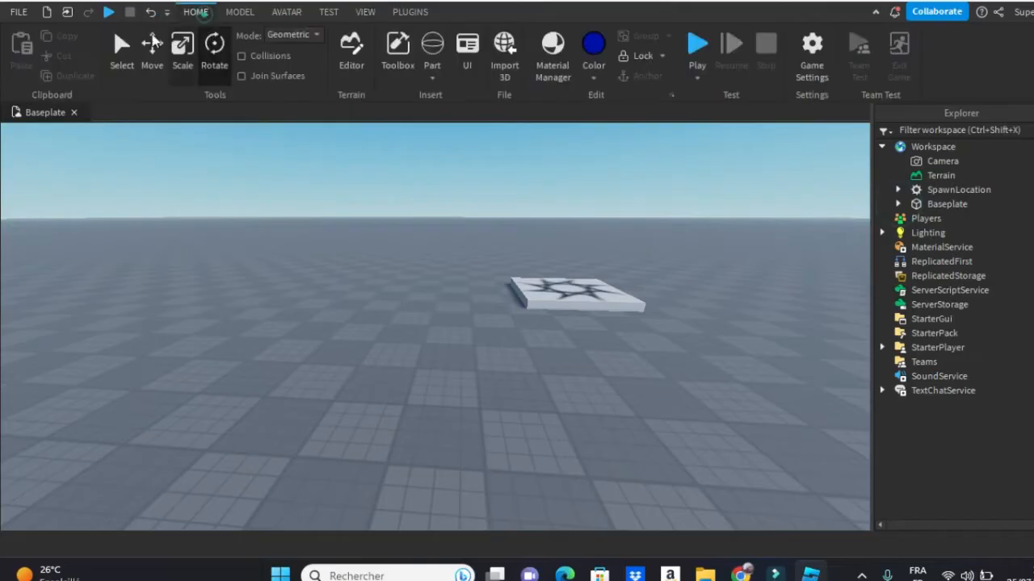
pyautogui.click(432, 68)
pyautogui.click(440, 108)
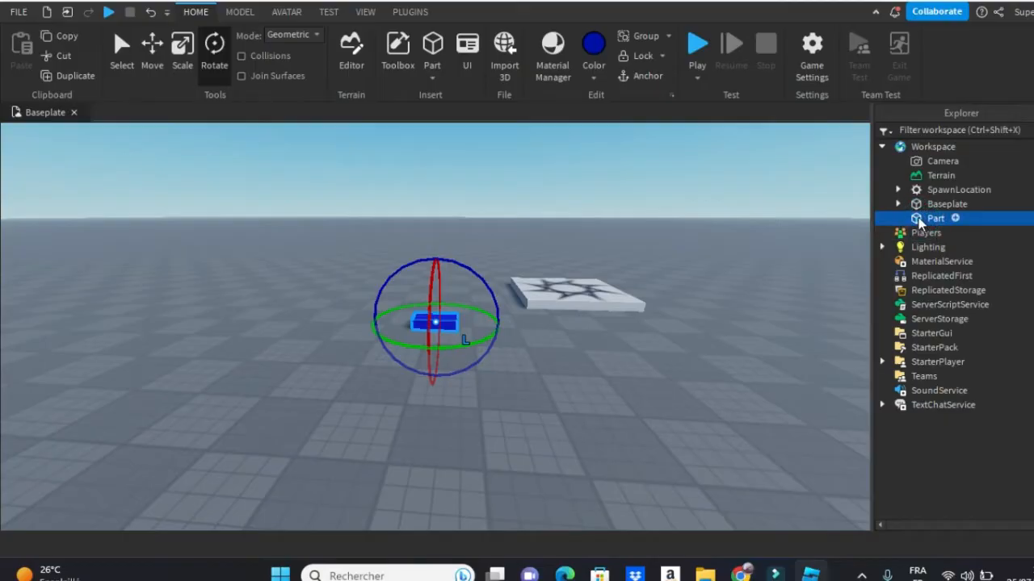
pyautogui.click(367, 12)
# - Switch to the browser and read the Explorer Window guide on create.roblox.com, covering branches, changing parents, folders and filtering
pyautogui.click(309, 317)
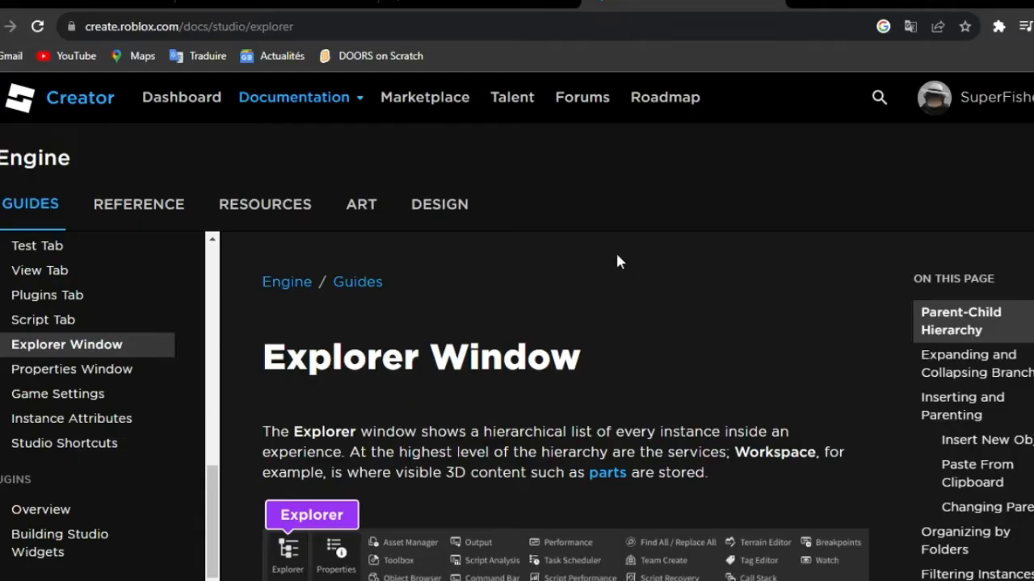
pyautogui.scroll(-3, 687, 282)
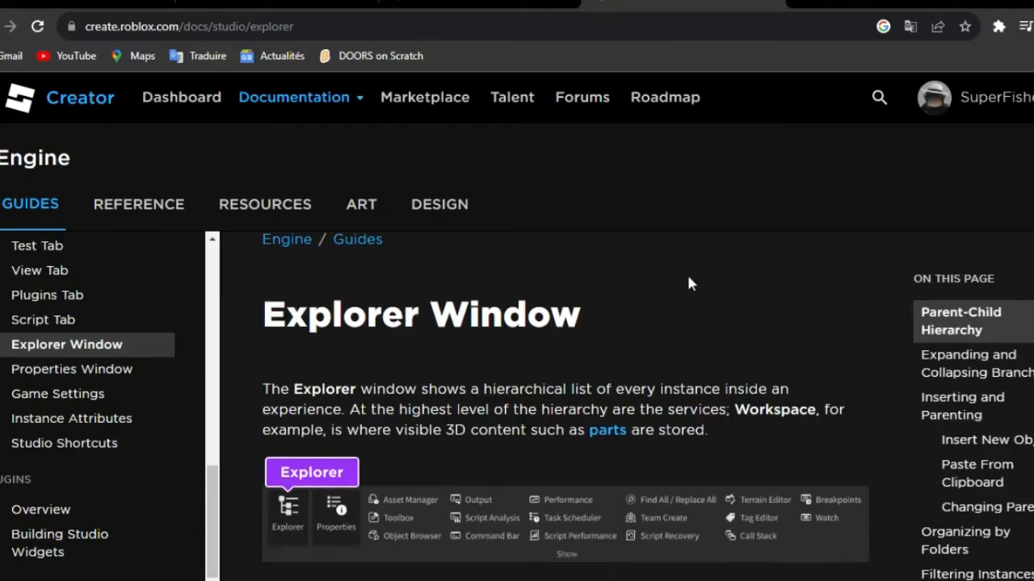
pyautogui.scroll(-15, 757, 363)
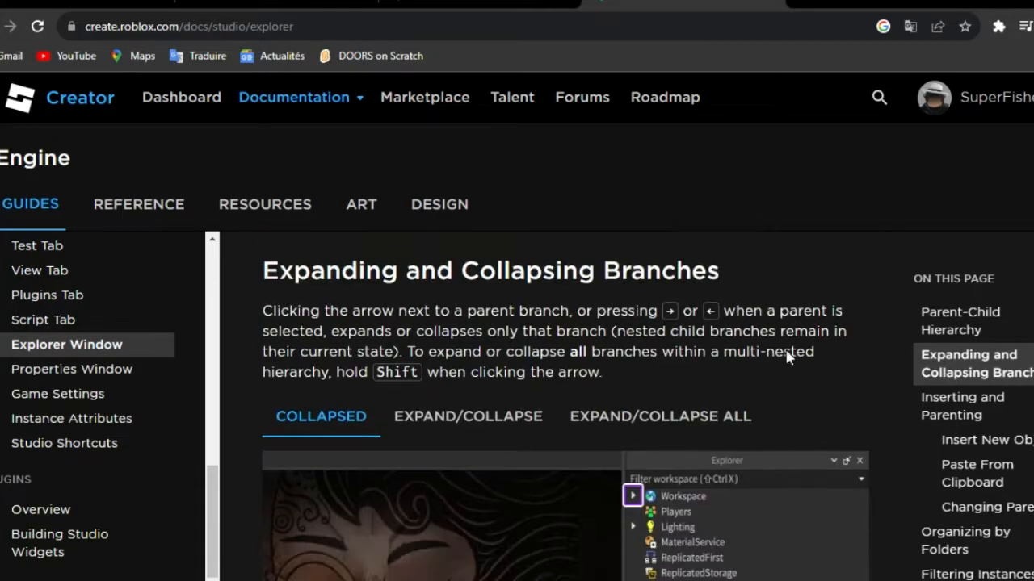
pyautogui.scroll(-15, 573, 326)
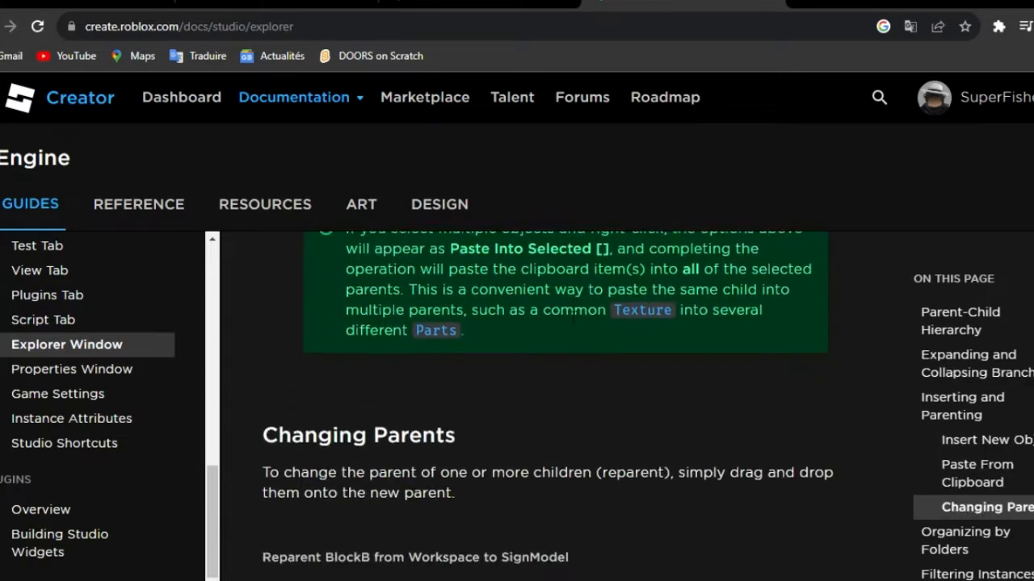
pyautogui.scroll(1, 570, 324)
pyautogui.scroll(-9, 583, 391)
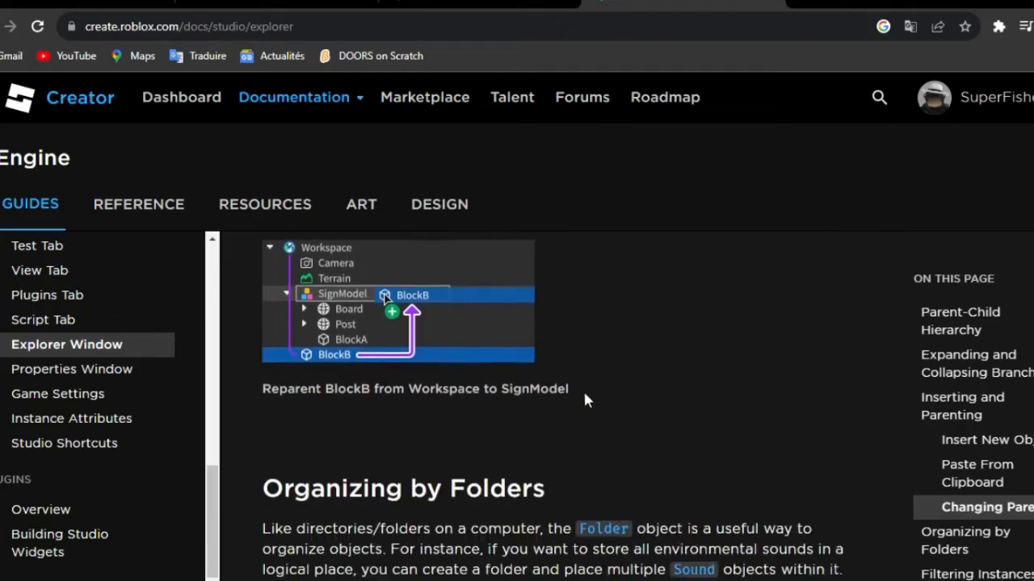
pyautogui.scroll(-10, 559, 379)
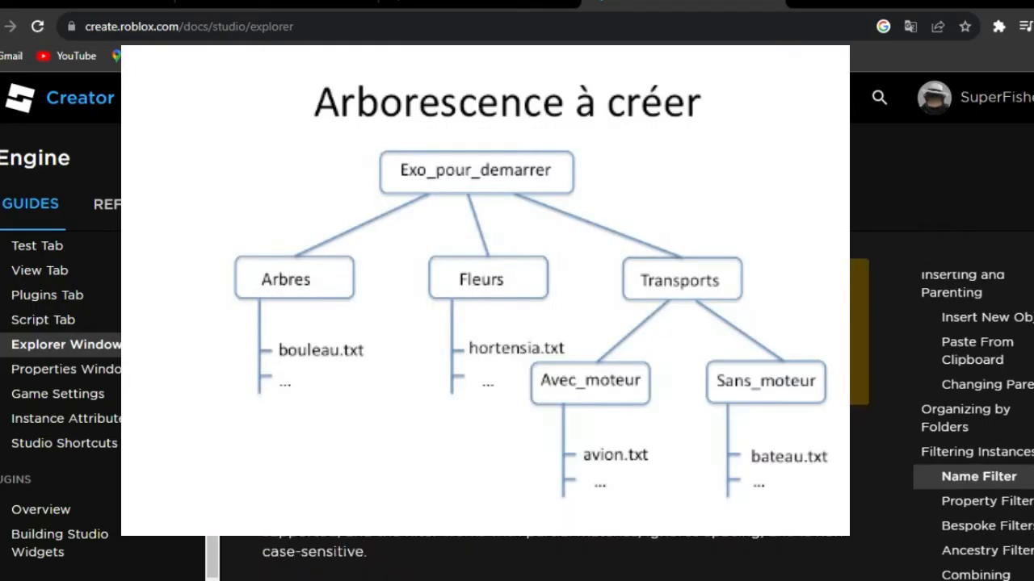
pyautogui.scroll(-3, 558, 379)
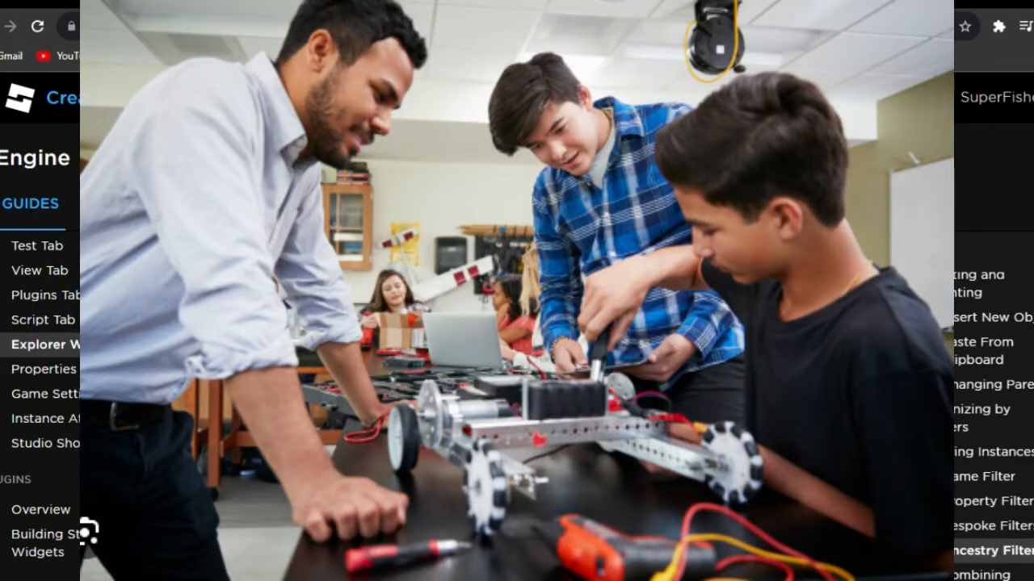
pyautogui.scroll(-3, 559, 378)
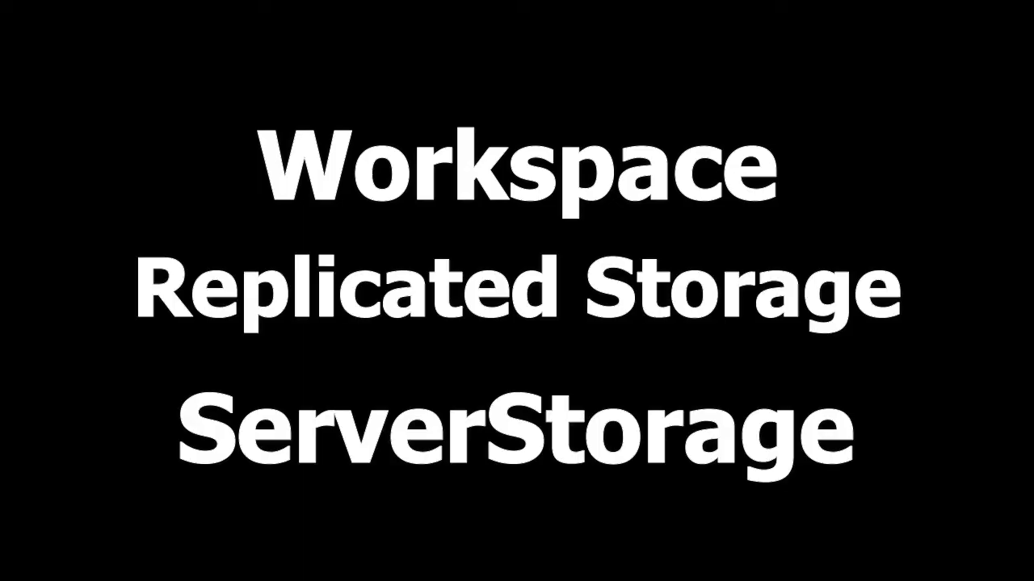
# - Back in Roblox Studio, toggle the Explorer and Properties windows and insert a block part
pyautogui.click(146, 233)
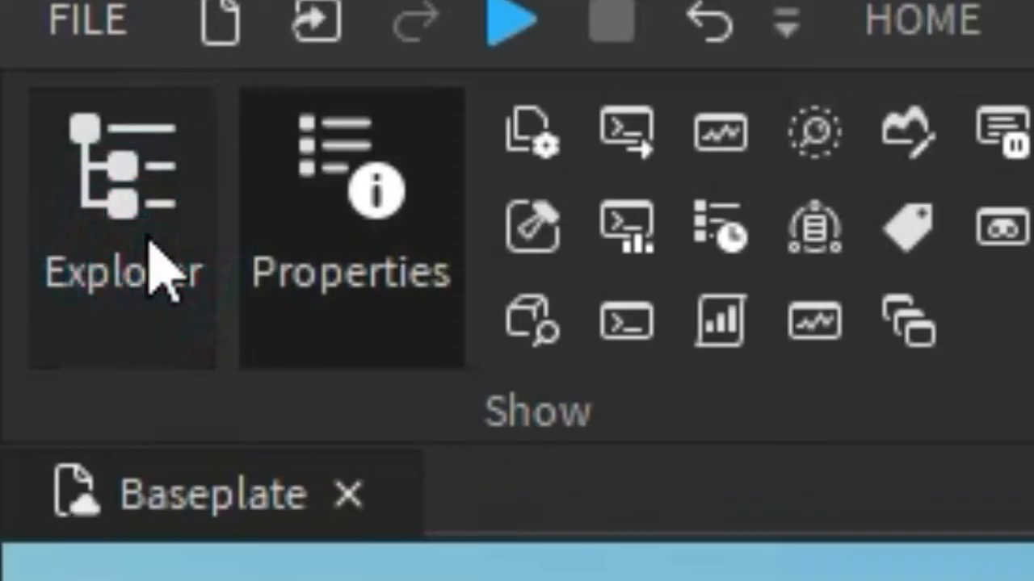
pyautogui.click(313, 287)
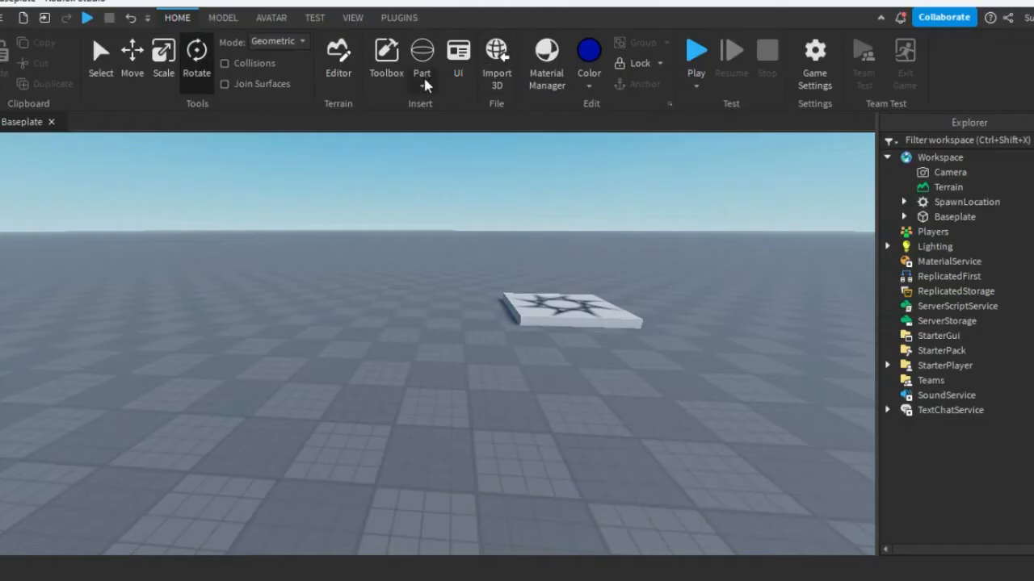
pyautogui.click(432, 122)
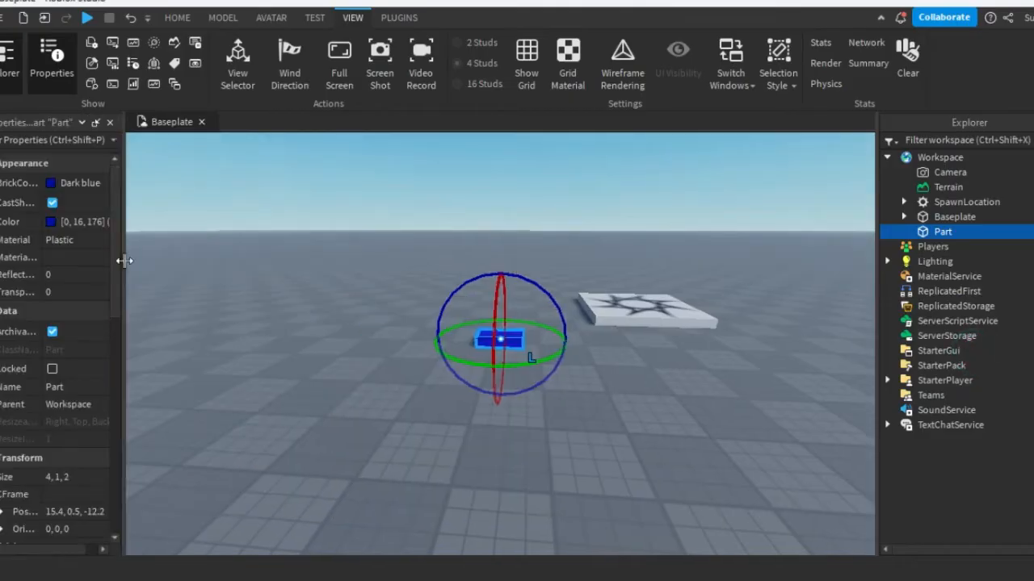
# - Widen the Properties window, set the part's BrickColor to Really red, and frame the part in the view
pyautogui.moveTo(126, 260); pyautogui.dragTo(253, 271)
pyautogui.click(115, 183)
pyautogui.click(238, 332)
pyautogui.press('f')
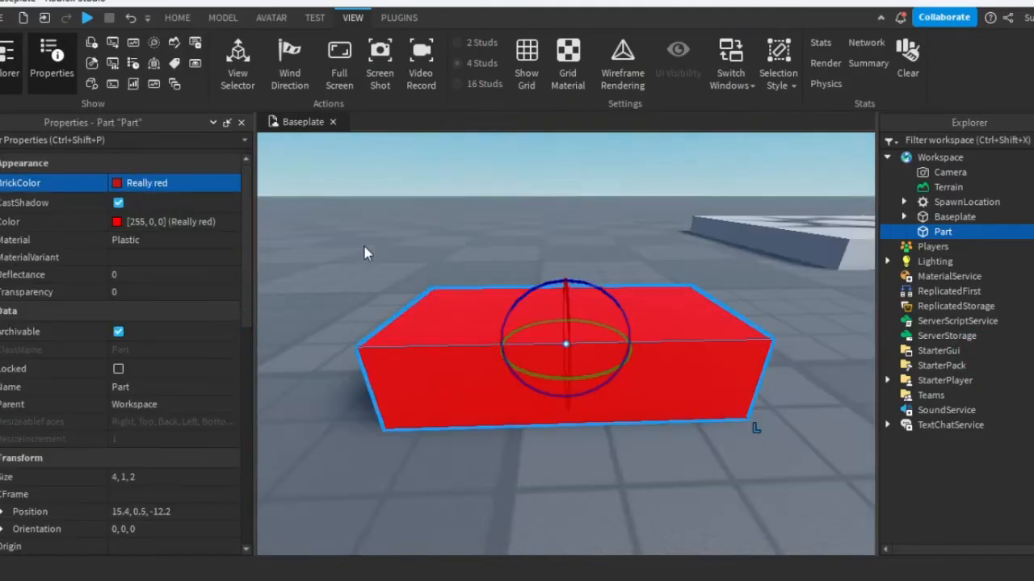
# - Reselect the red part, change its BrickColor to Camo, and give it the Marble material
pyautogui.click(365, 249)
pyautogui.click(490, 346)
pyautogui.click(118, 187)
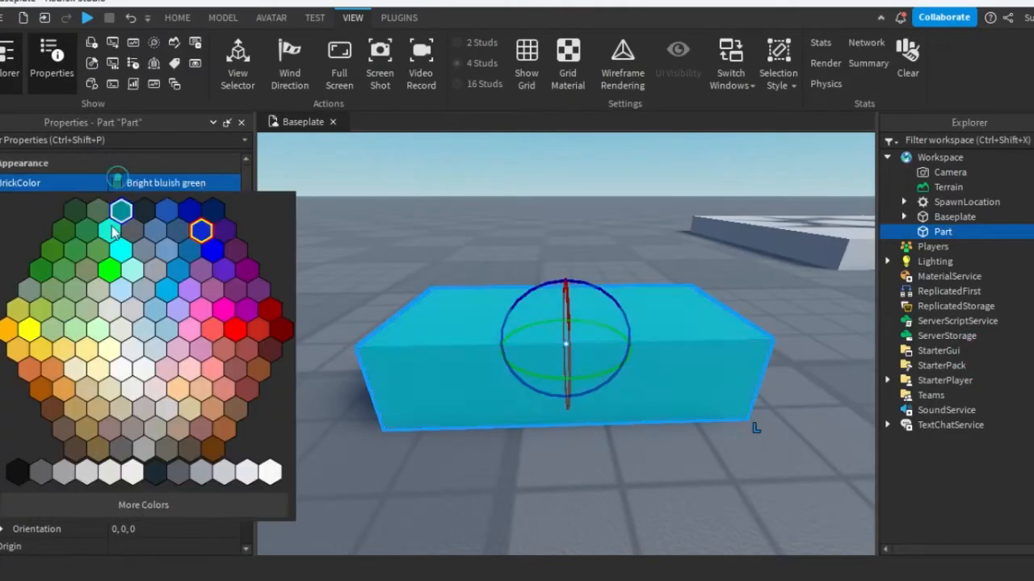
pyautogui.click(63, 230)
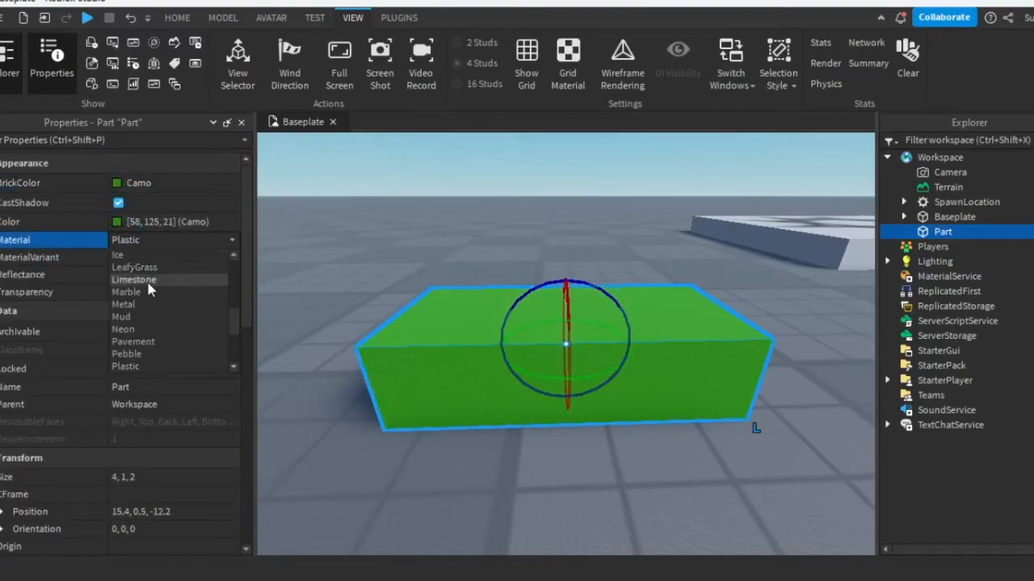
pyautogui.click(147, 292)
pyautogui.click(364, 233)
pyautogui.moveTo(427, 249); pyautogui.dragTo(249, 123, button='right')
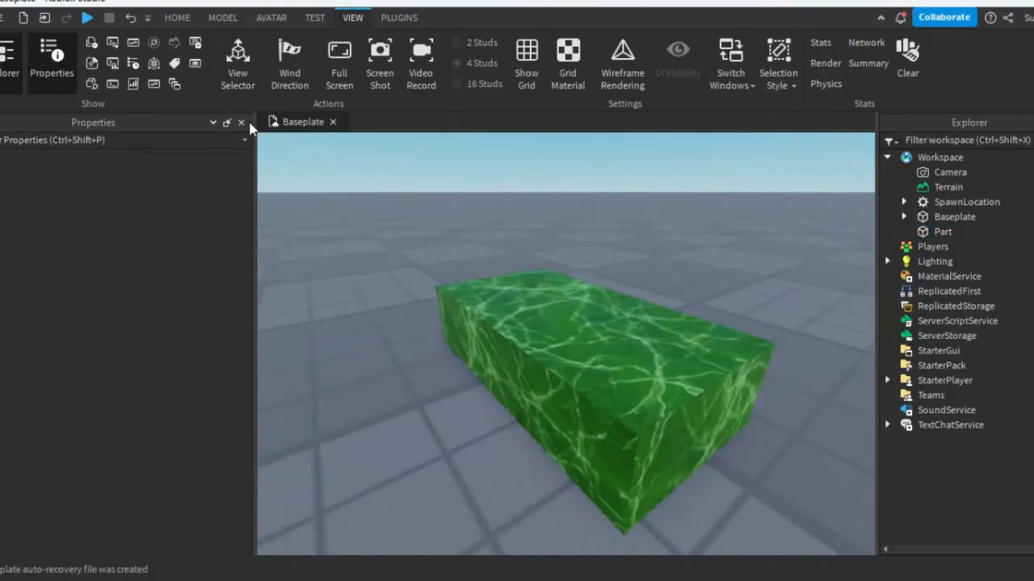
# - Close the Properties window and delete the marble part from the baseplate
pyautogui.click(241, 122)
pyautogui.click(466, 339)
pyautogui.press('Delete')
pyautogui.moveTo(506, 274); pyautogui.dragTo(507, 260, button='right')
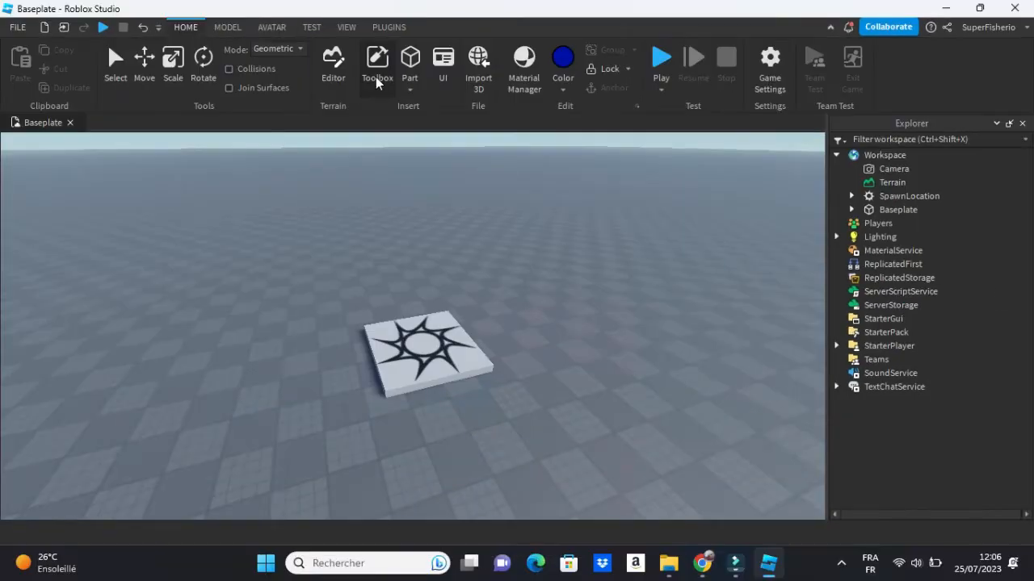
# - Insert the pink Car model from the Toolbox's Car models and show the Explorer window
pyautogui.click(376, 81)
pyautogui.click(40, 251)
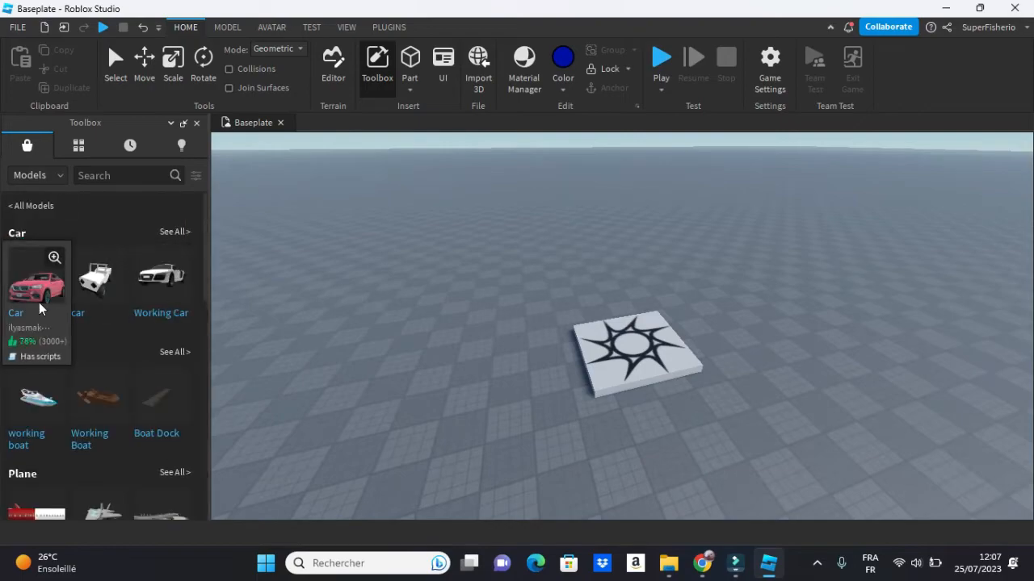
pyautogui.click(37, 287)
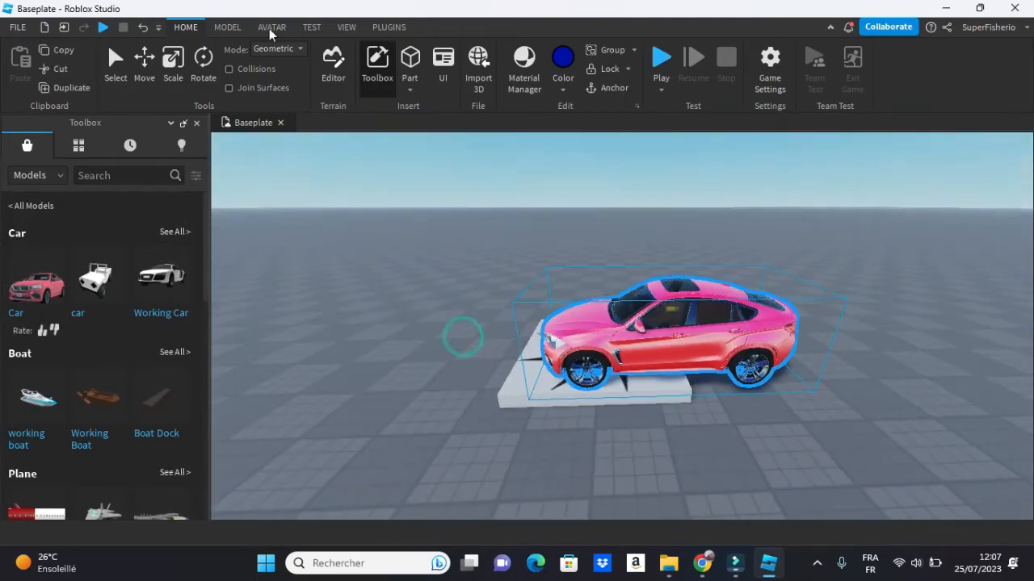
pyautogui.click(346, 27)
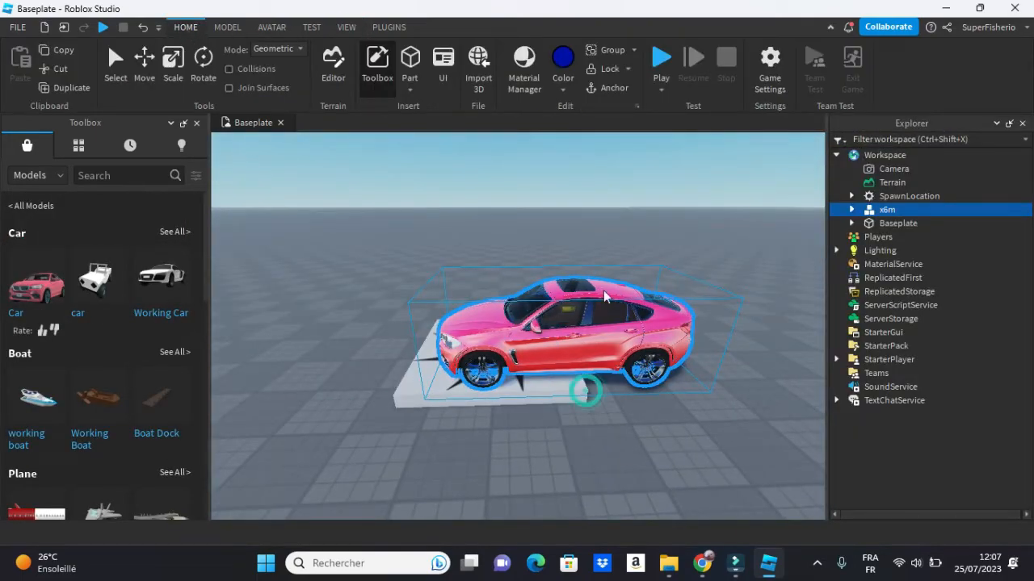
# - Insert the Tree House model from the Toolbox's House models and examine it beside the pink car
pyautogui.moveTo(584, 388); pyautogui.dragTo(484, 387, button='right')
pyautogui.click(32, 175)
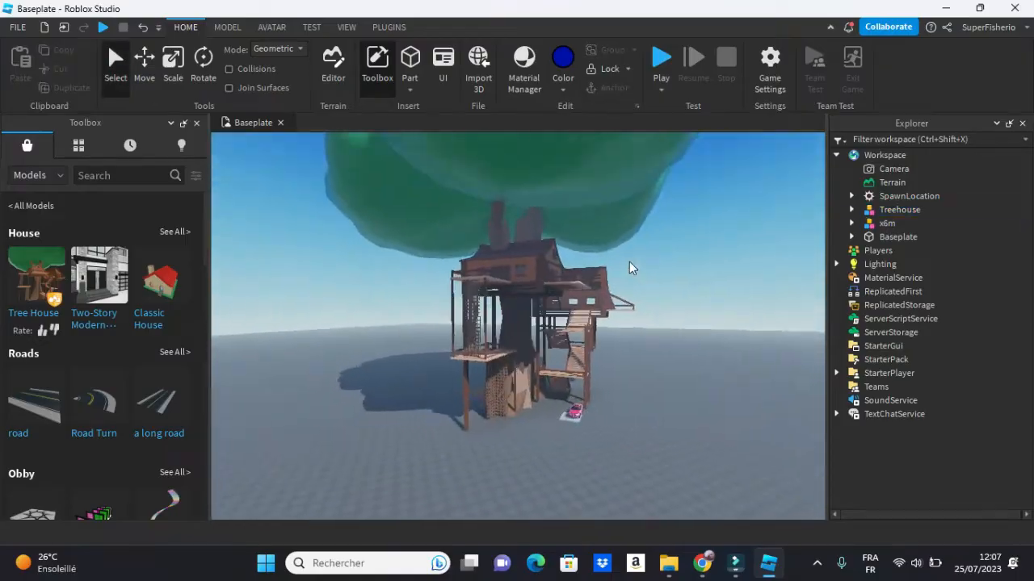
pyautogui.scroll(5, 630, 260)
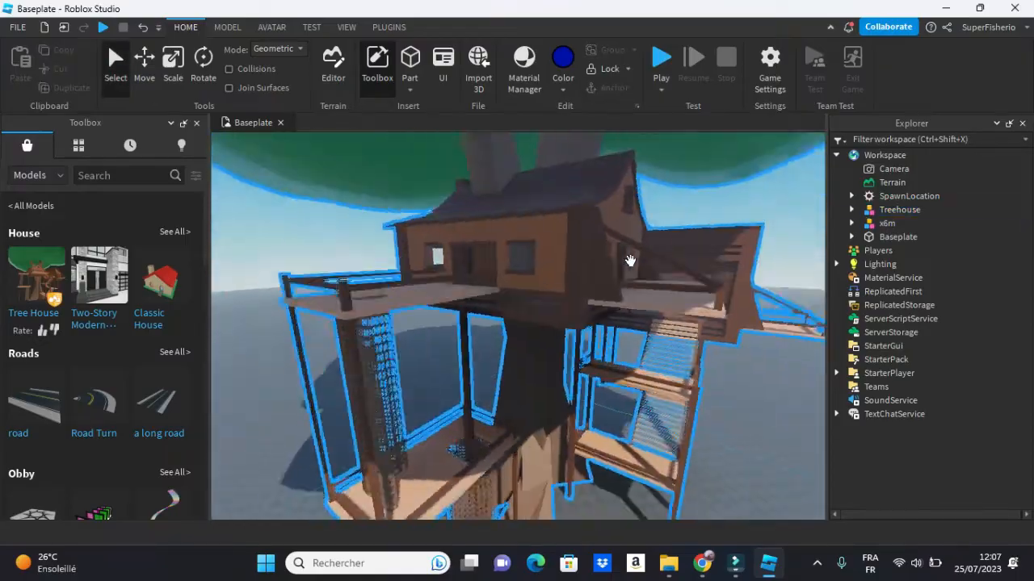
pyautogui.scroll(3, 630, 260)
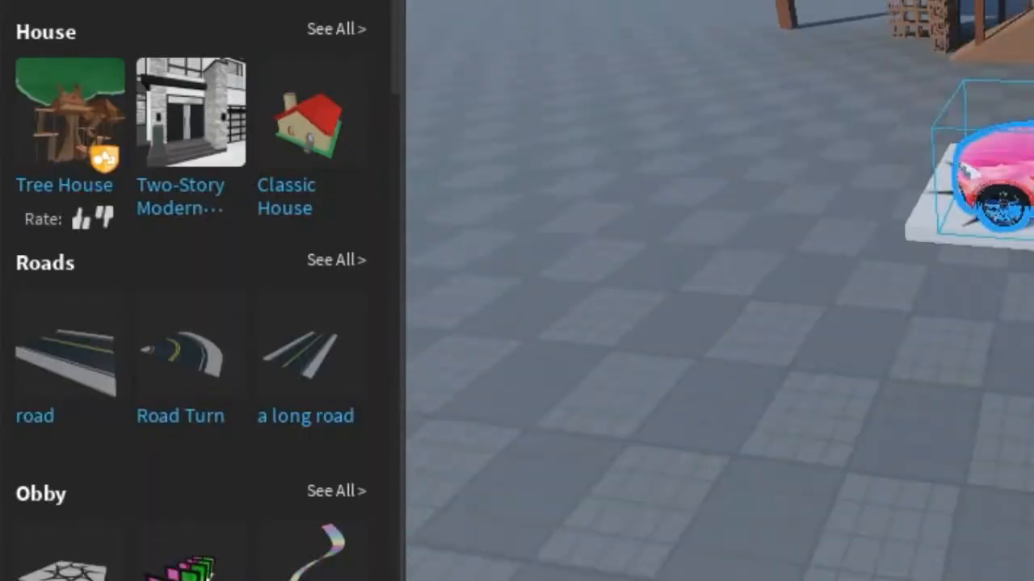
# - Browse the Toolbox's other asset types, including meshes, to examine what each one offers
pyautogui.click(378, 281)
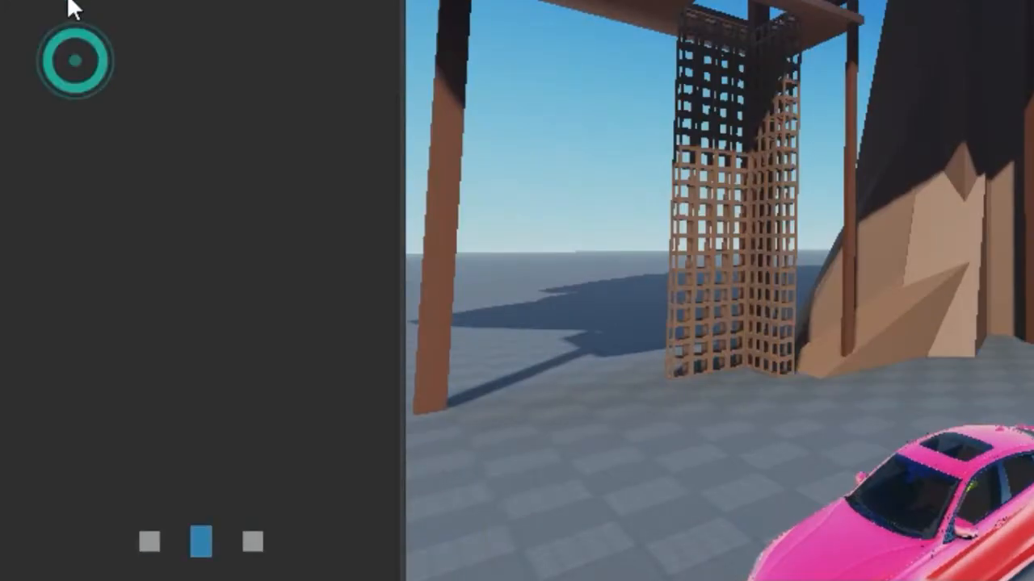
pyautogui.click(69, 2)
pyautogui.click(78, 30)
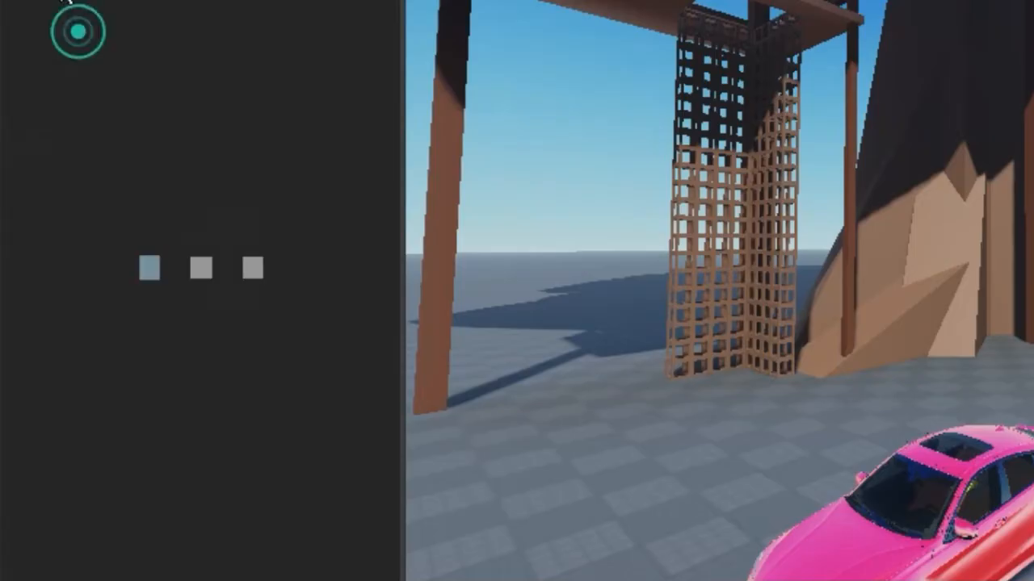
pyautogui.scroll(-1, 135, 111)
pyautogui.scroll(1, 135, 110)
pyautogui.click(69, 2)
pyautogui.click(95, 100)
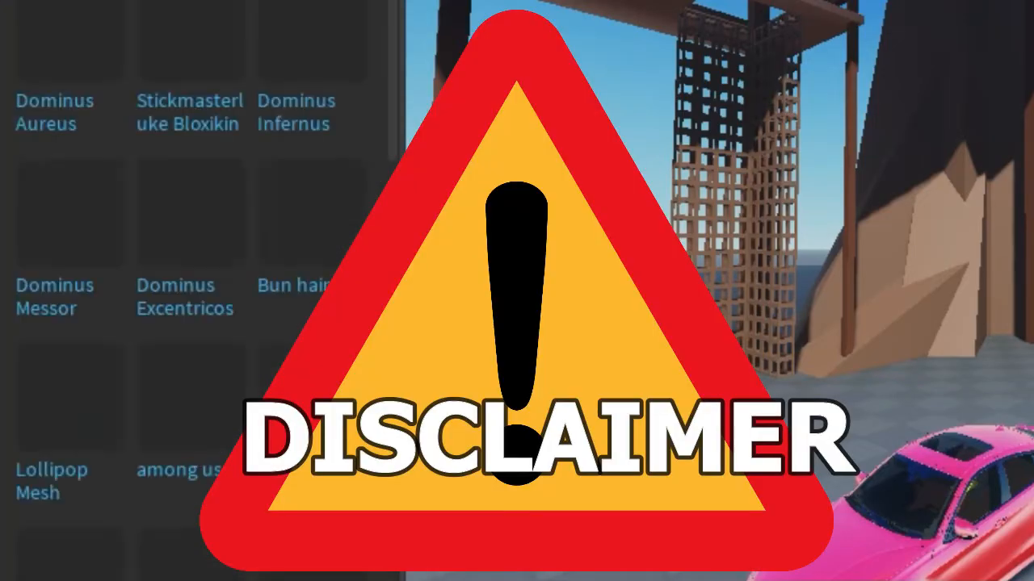
pyautogui.click(69, 1)
pyautogui.click(73, 136)
# - Open the Toolbox's Vehicle model category and insert the pink Car model onto the baseplate
pyautogui.scroll(-5, 176, 147)
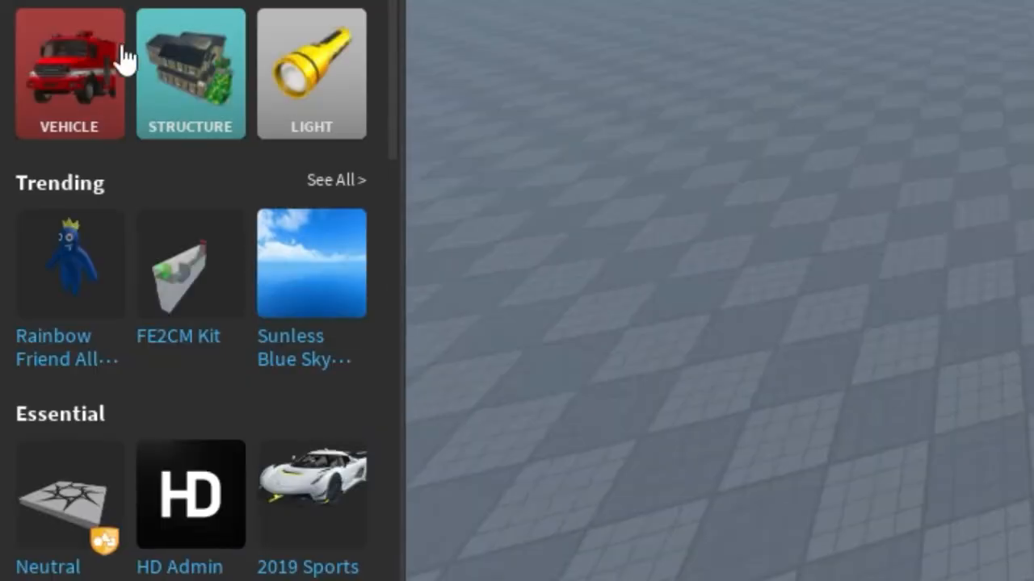
pyautogui.click(119, 57)
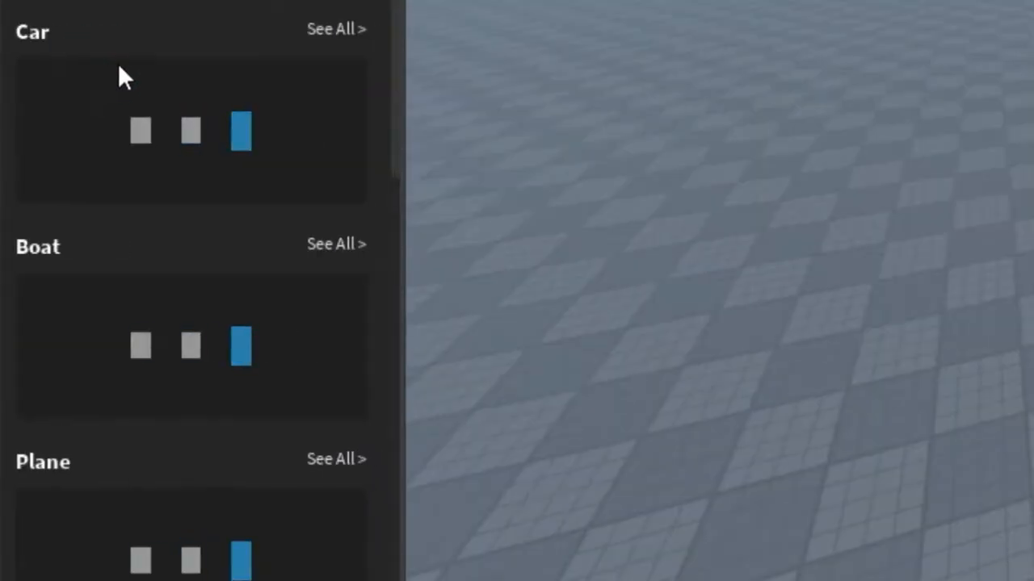
pyautogui.click(77, 137)
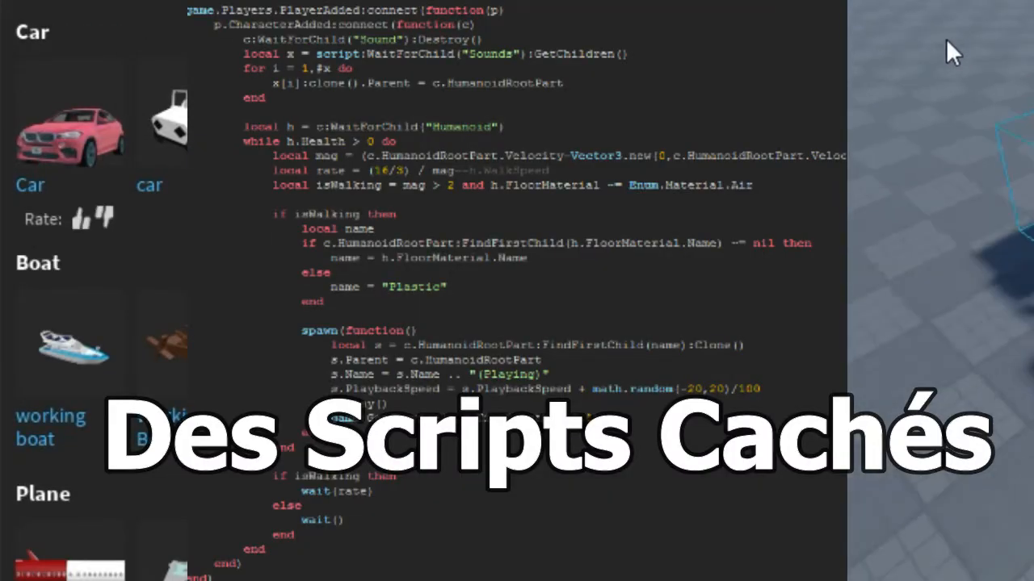
pyautogui.moveTo(954, 40); pyautogui.dragTo(962, 69, button='right')
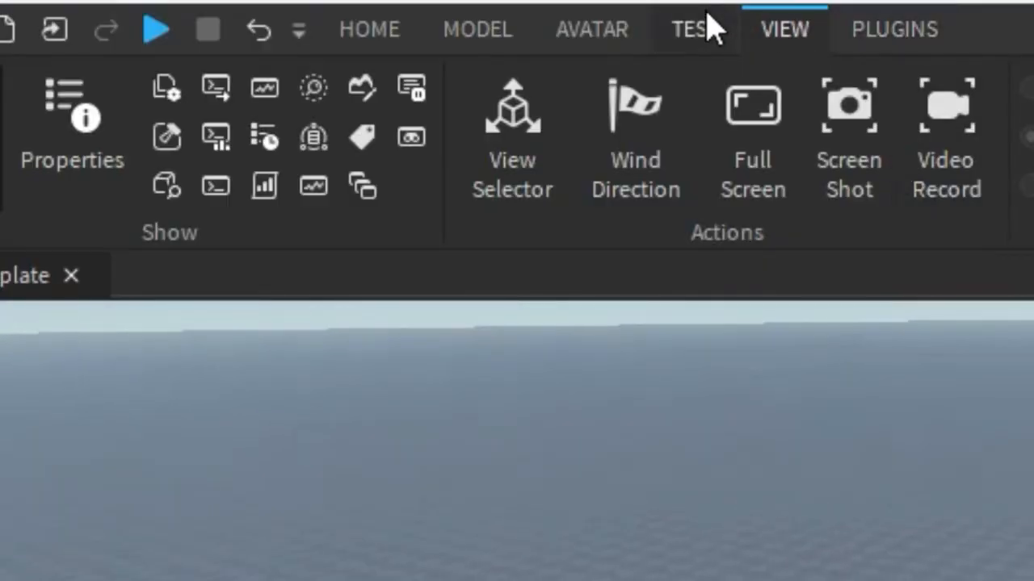
# - Start a playtest of the baseplate in Play mode and look around the character near the spawn location
pyautogui.click(702, 28)
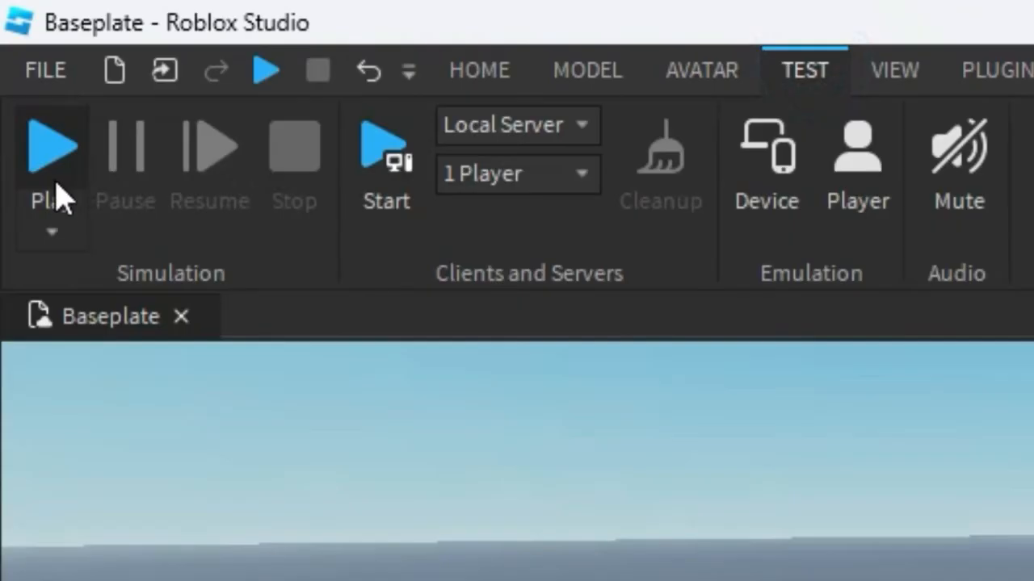
pyautogui.click(51, 229)
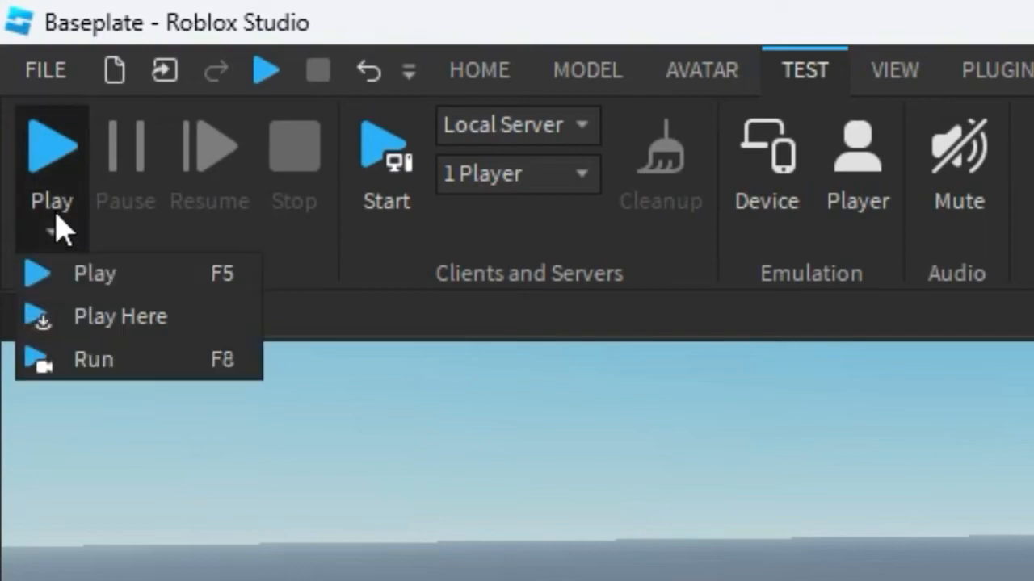
pyautogui.click(95, 279)
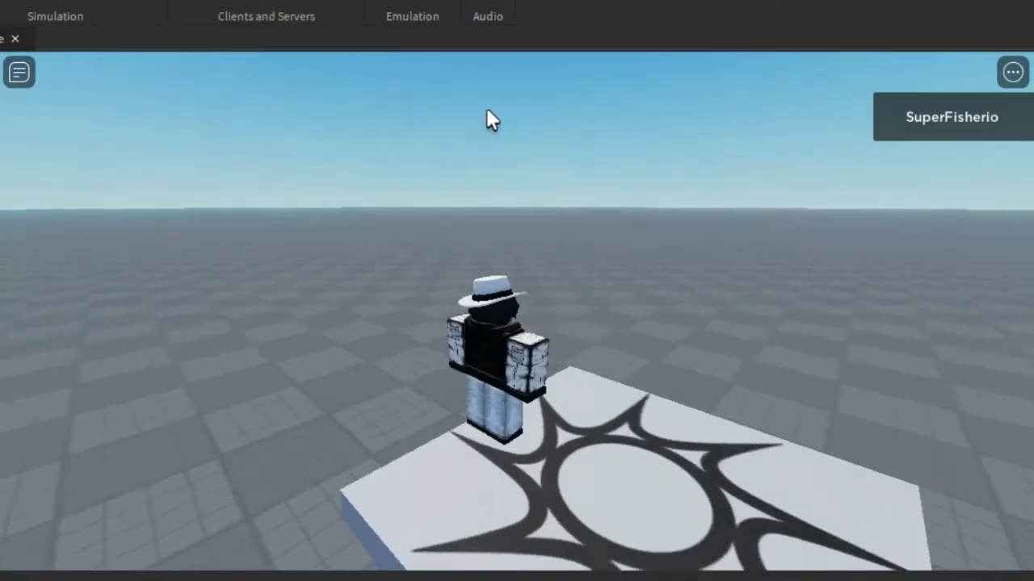
pyautogui.moveTo(486, 109); pyautogui.dragTo(486, 111, button='right')
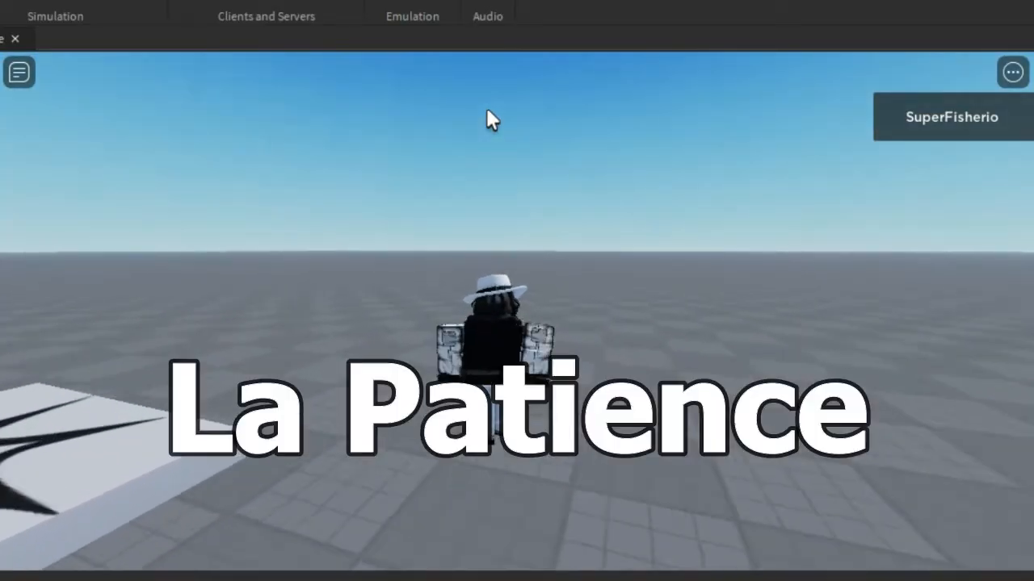
pyautogui.moveTo(652, 164); pyautogui.dragTo(653, 164, button='right')
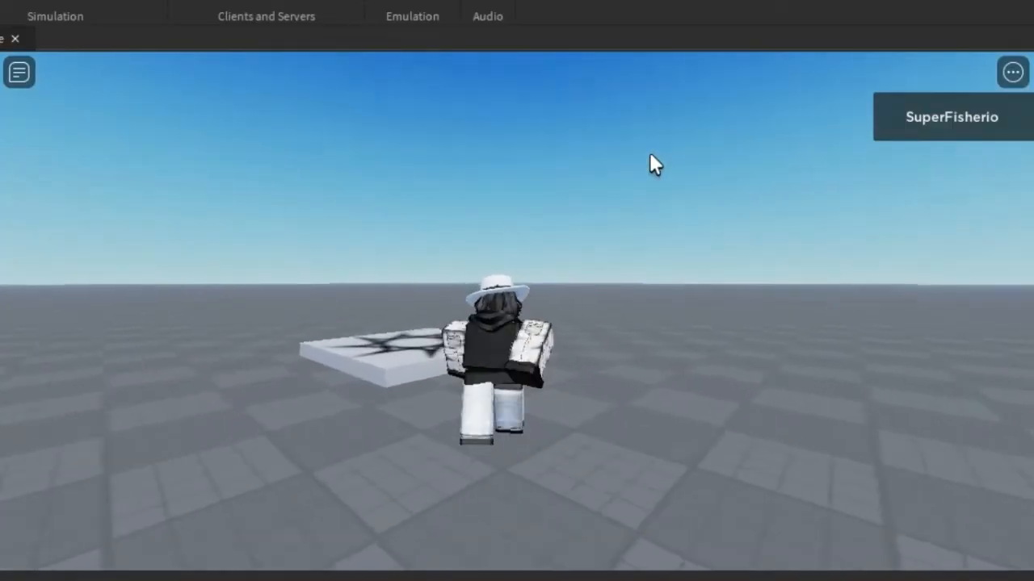